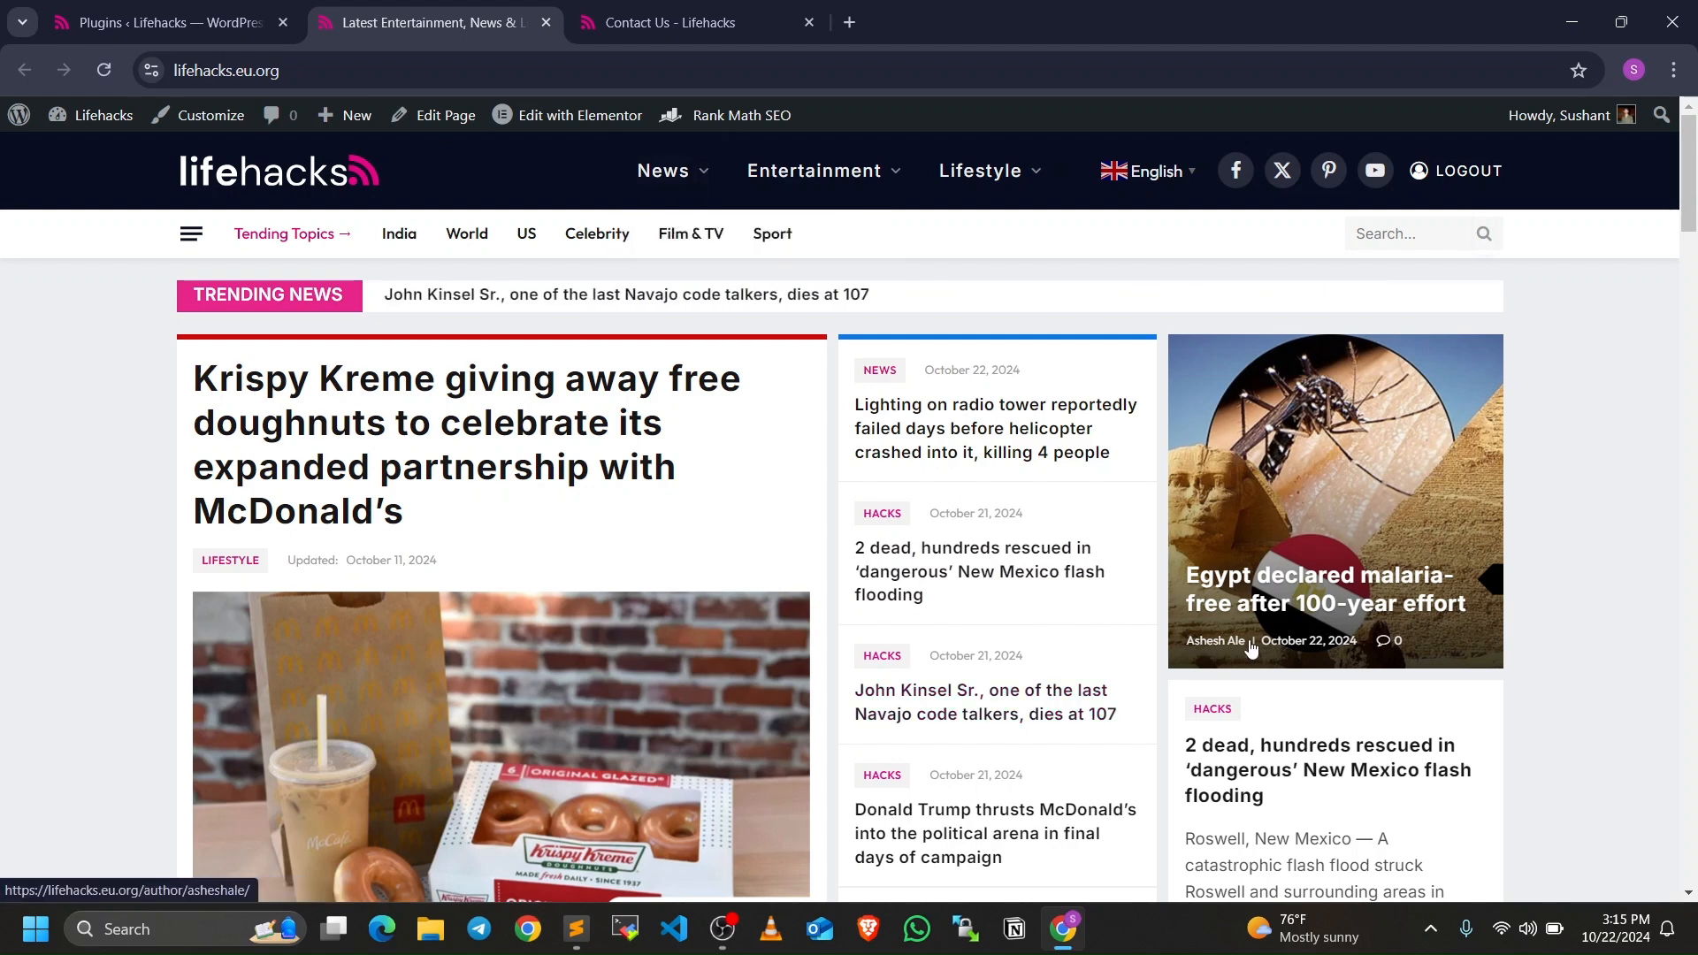
- Review the site's Contact Us page from its heading down past the Subscribe to Updates box to the footer
{"action": "left_click", "coordinate": [602, 7]}
{"action": "scroll", "coordinate": [969, 535], "scroll_direction": "up", "scroll_amount": 4}
{"action": "scroll", "coordinate": [970, 535], "scroll_direction": "up", "scroll_amount": 3}
{"action": "scroll", "coordinate": [1010, 583], "scroll_direction": "down", "scroll_amount": 4}
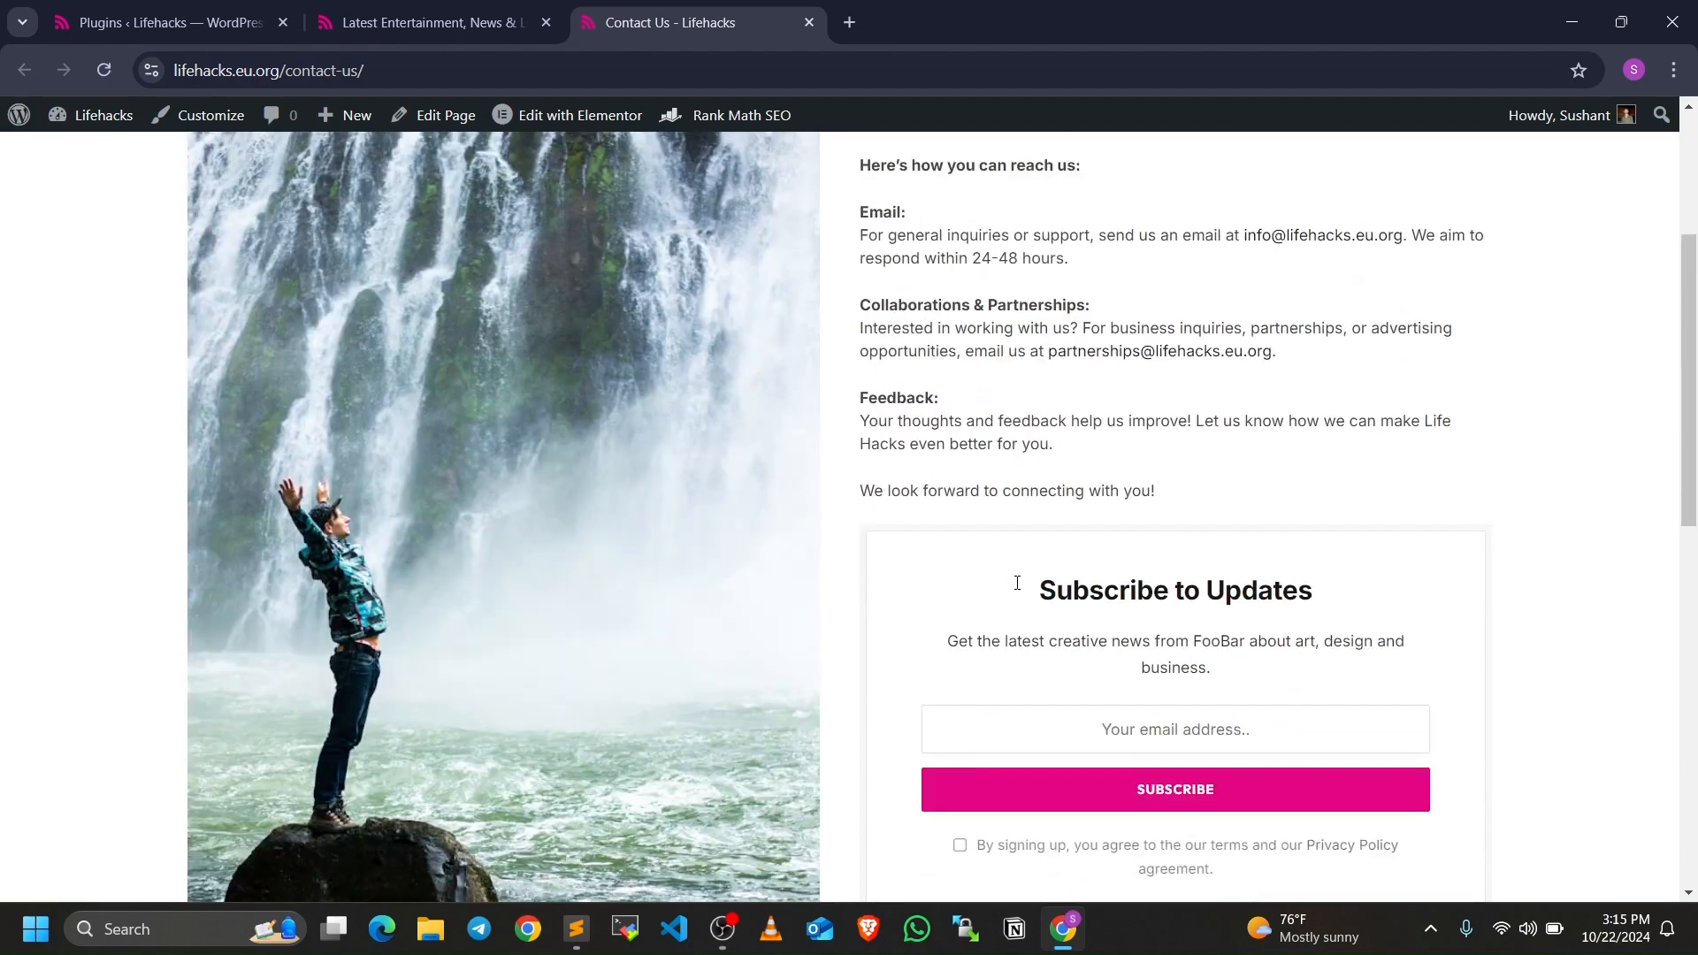
{"action": "scroll", "coordinate": [1018, 590], "scroll_direction": "down", "scroll_amount": 4}
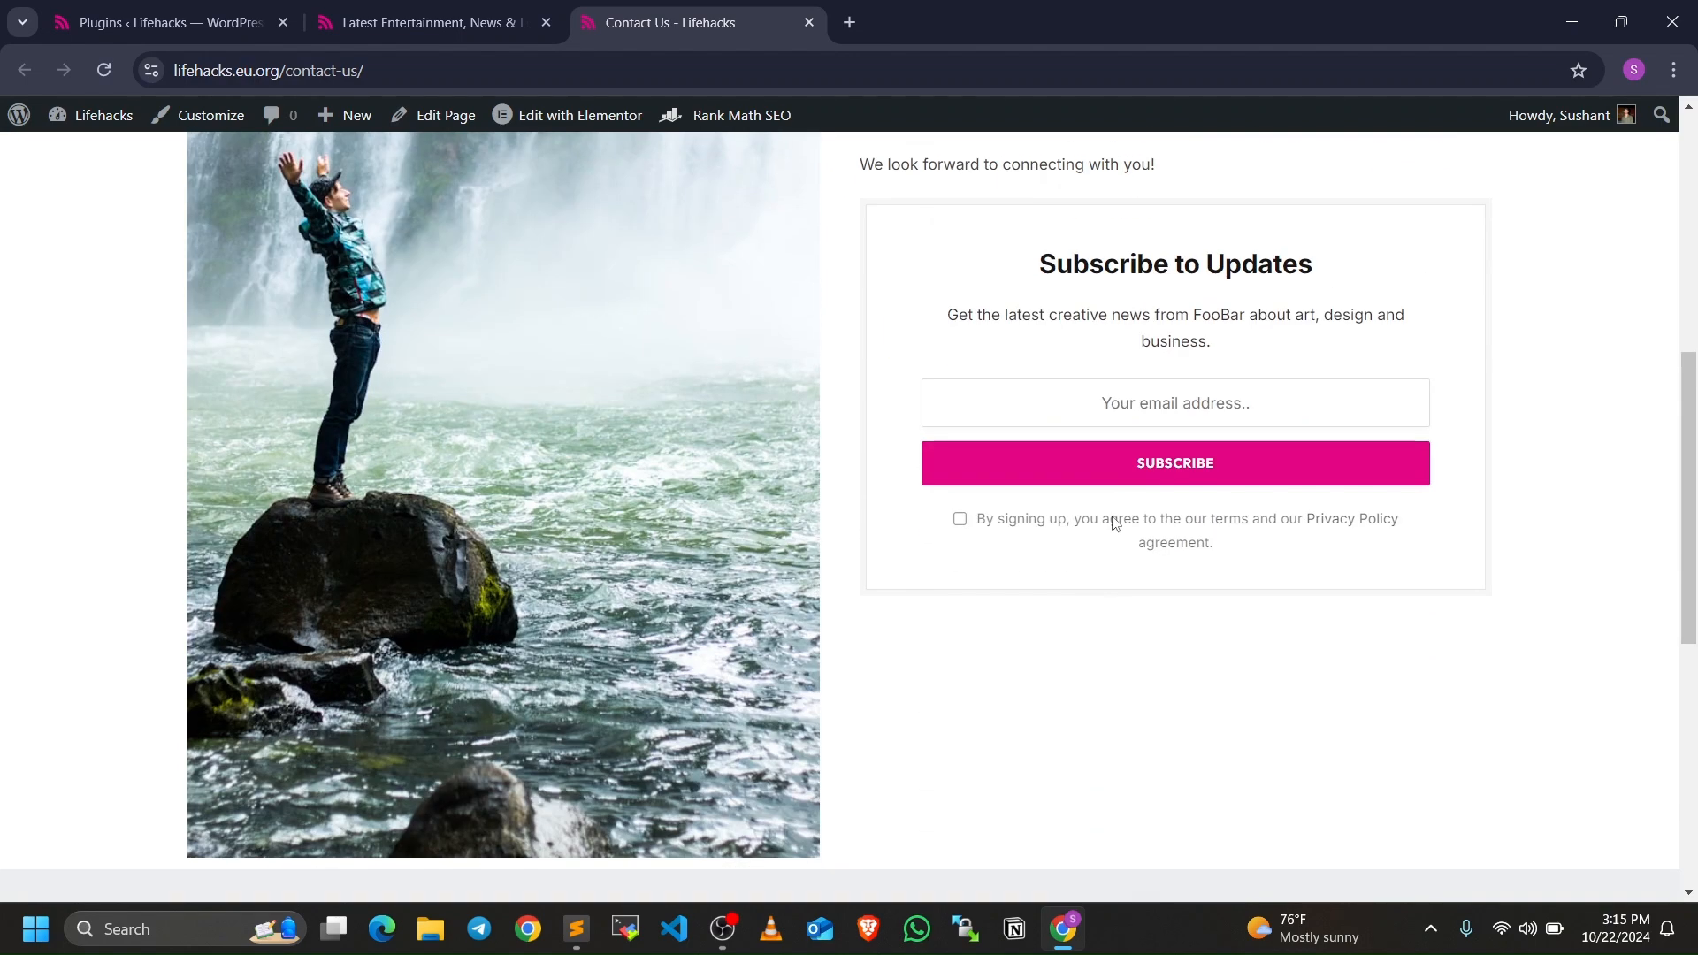
{"action": "scroll", "coordinate": [1100, 491], "scroll_direction": "down", "scroll_amount": 3}
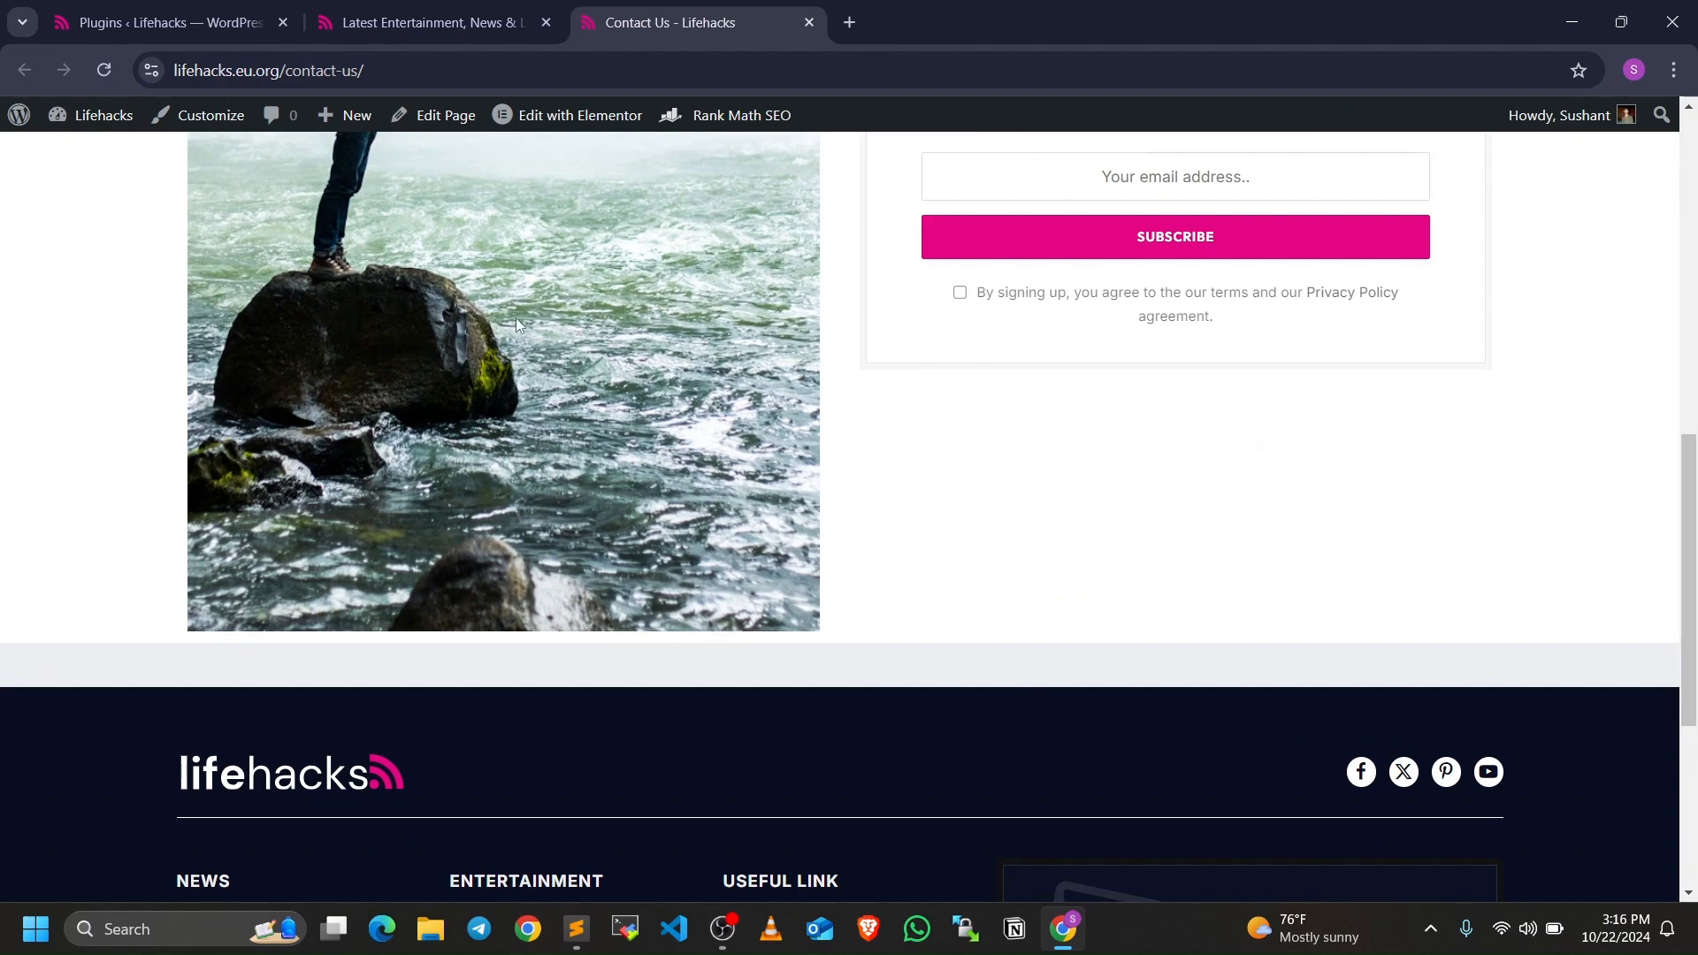
- Return to the WordPress plugins administration and open the page for adding a new plugin
{"action": "left_click", "coordinate": [125, 7]}
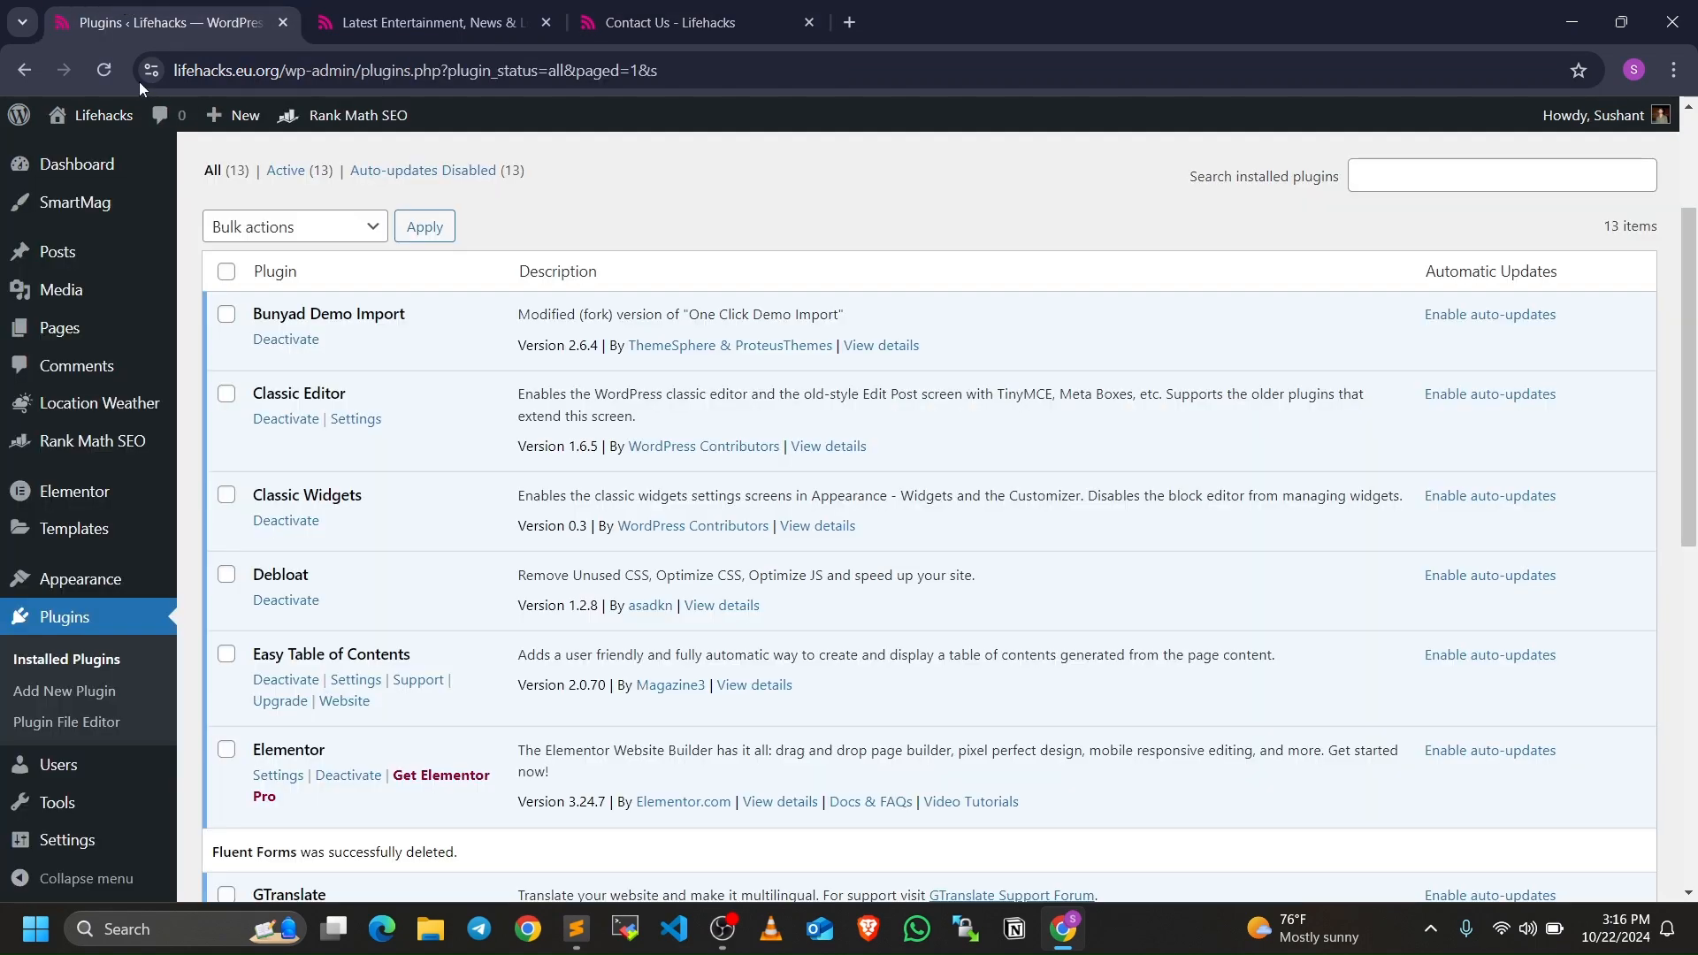
{"action": "scroll", "coordinate": [155, 255], "scroll_direction": "up", "scroll_amount": 3}
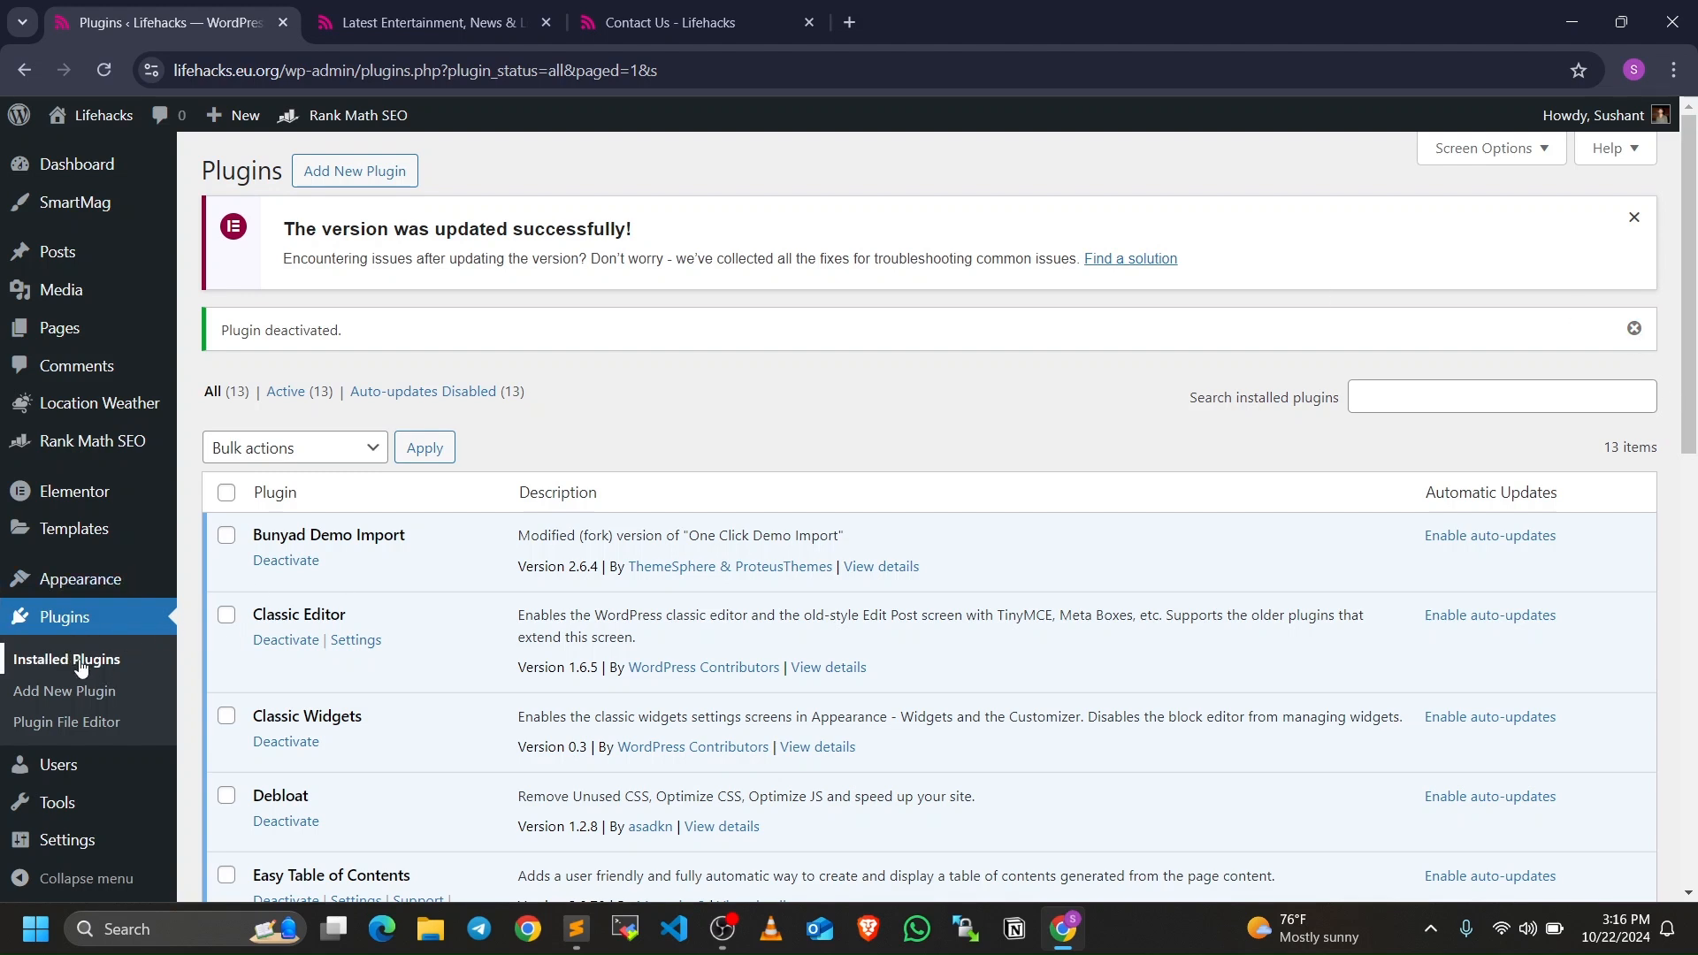
{"action": "left_click", "coordinate": [392, 188]}
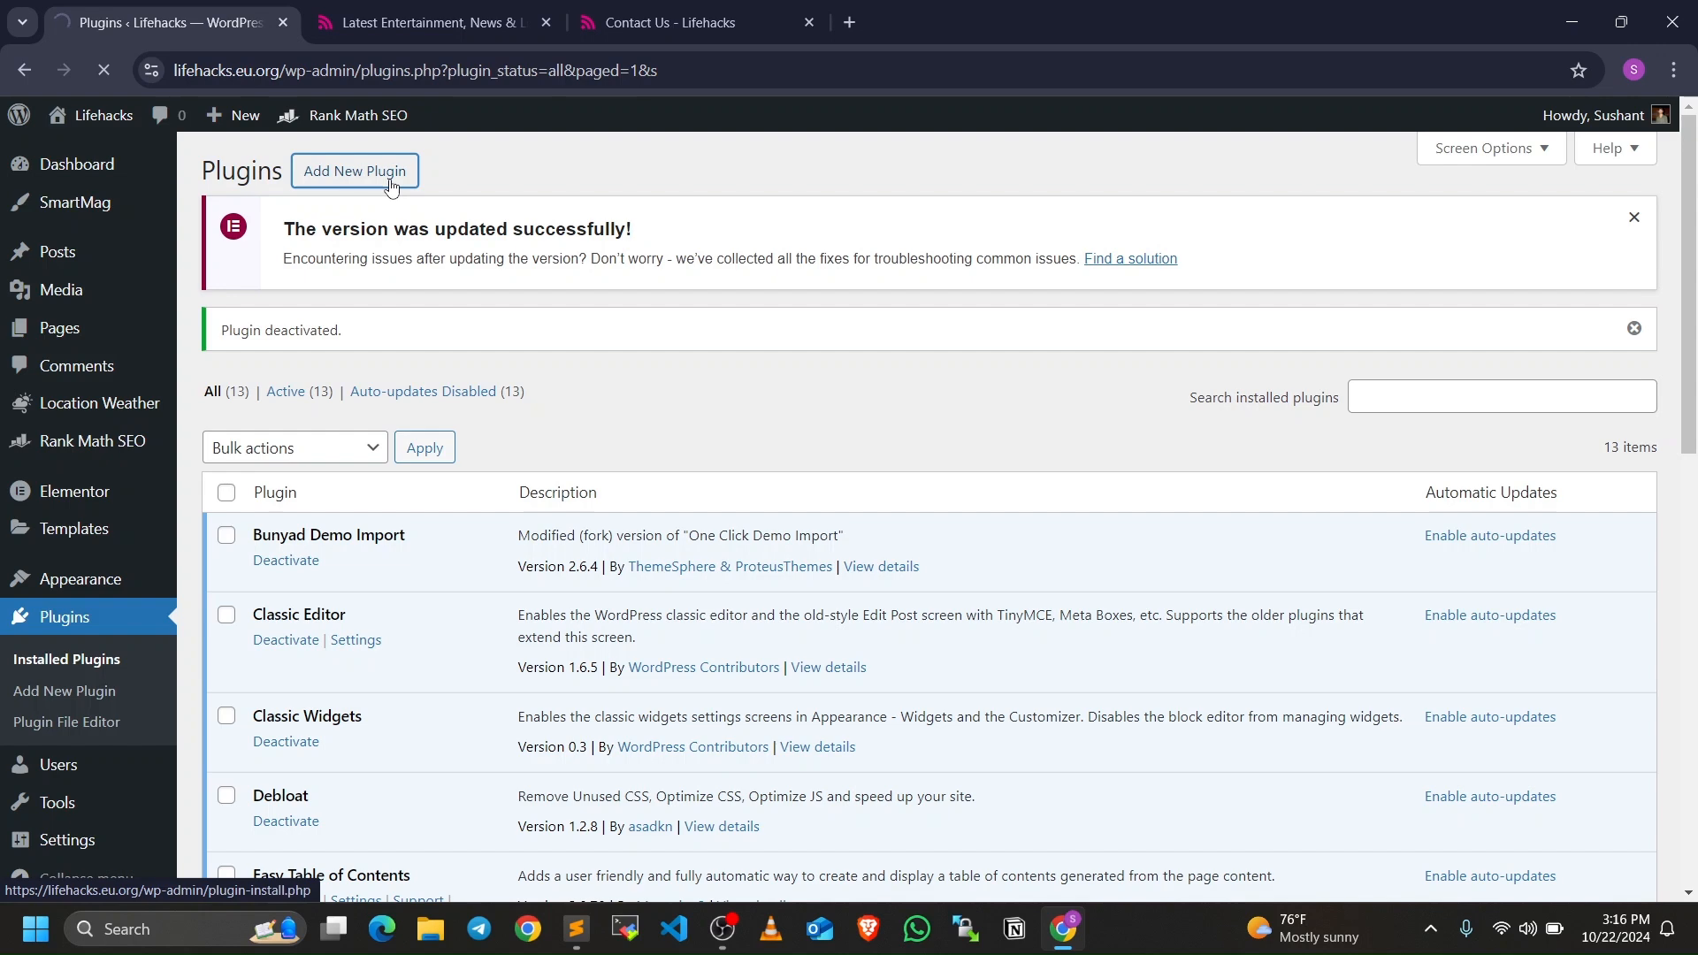
{"action": "scroll", "coordinate": [489, 281], "scroll_direction": "down", "scroll_amount": 3}
{"action": "scroll", "coordinate": [492, 280], "scroll_direction": "up", "scroll_amount": 3}
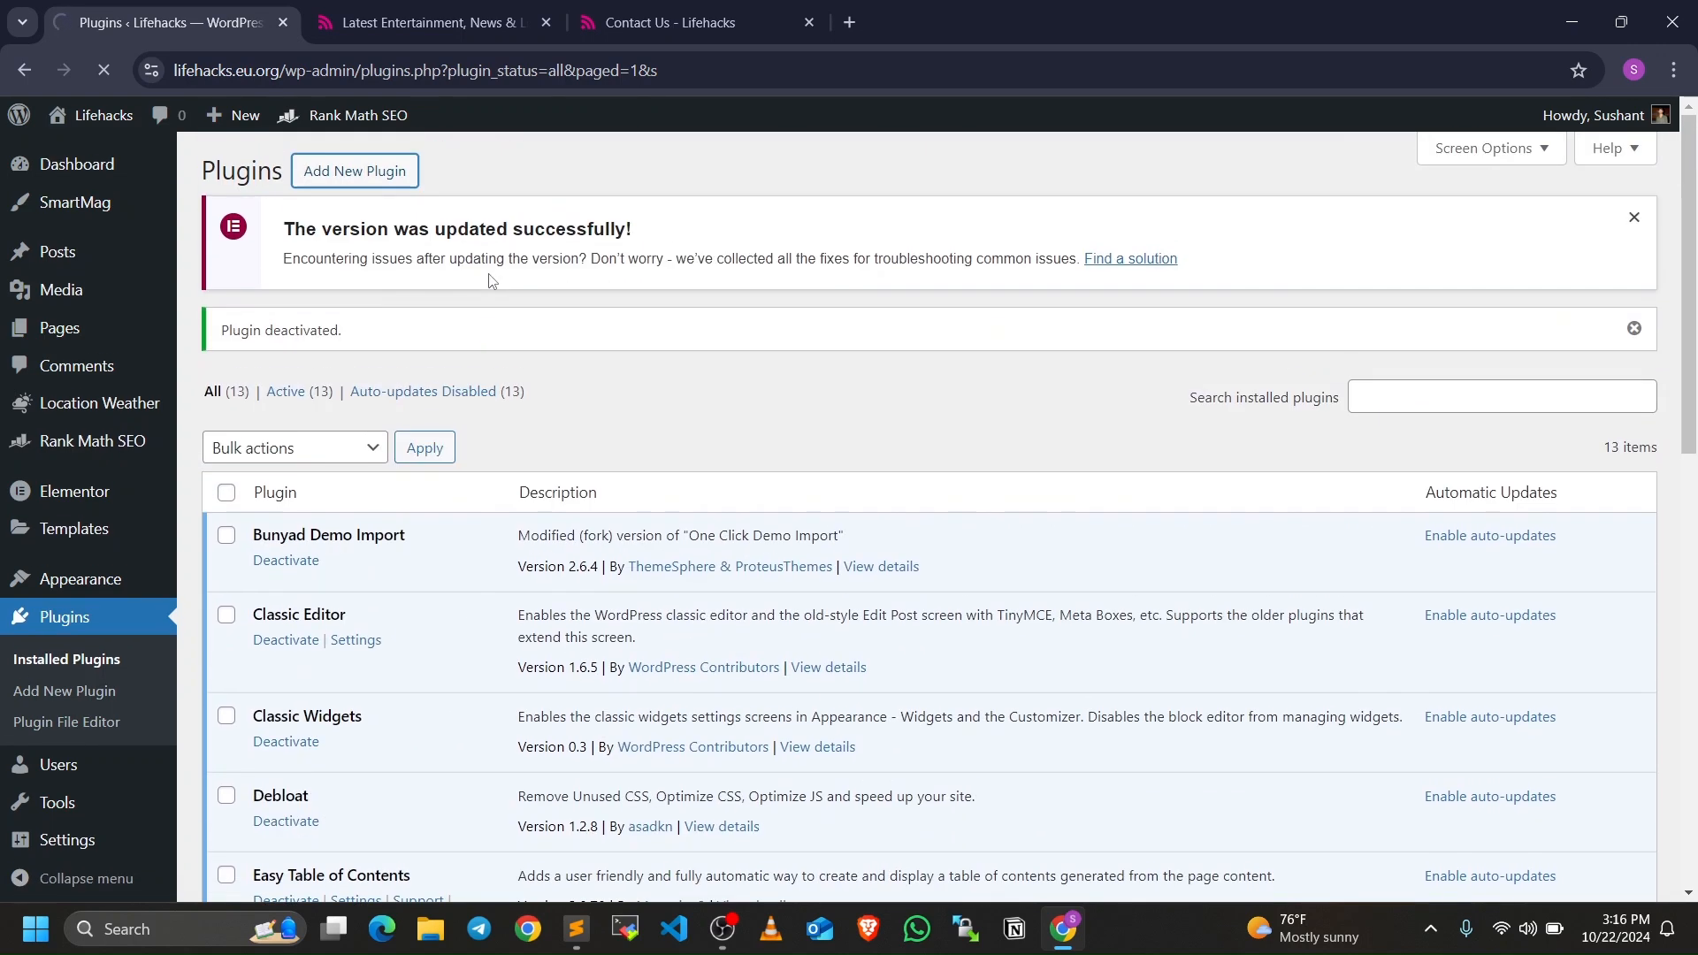
{"action": "left_click", "coordinate": [1635, 328]}
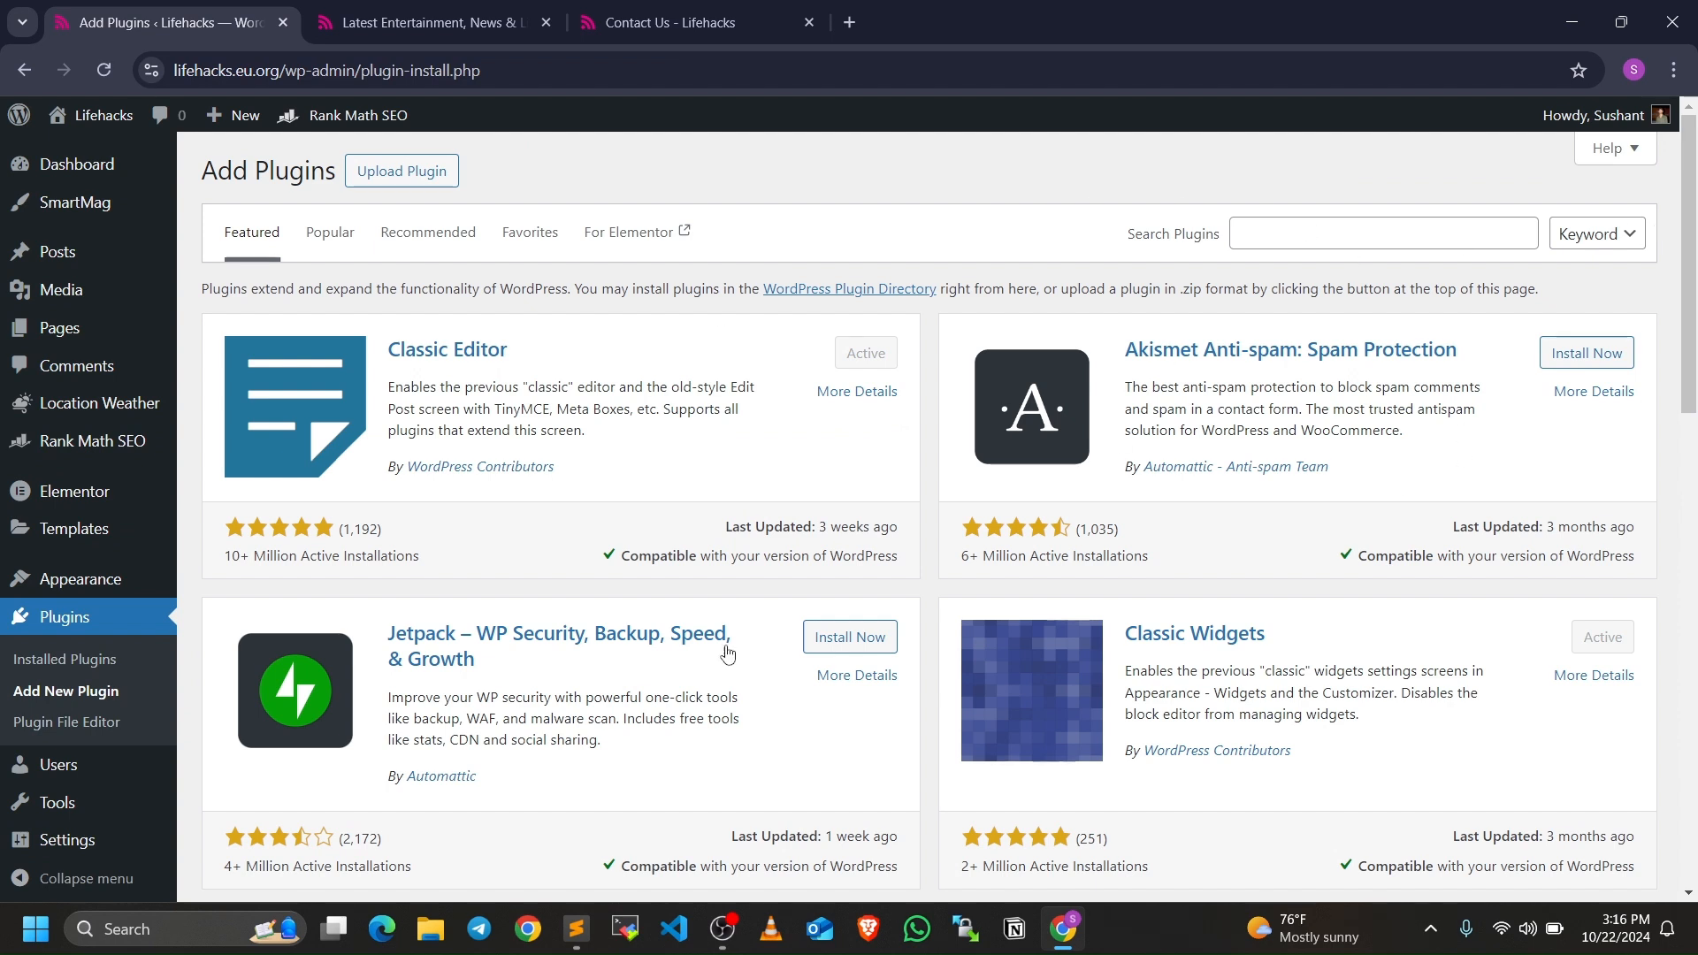
- Search the plugin directory for "fluent form", and install and activate Contact Form Plugin by Fluent Forms
{"action": "left_click", "coordinate": [1367, 238]}
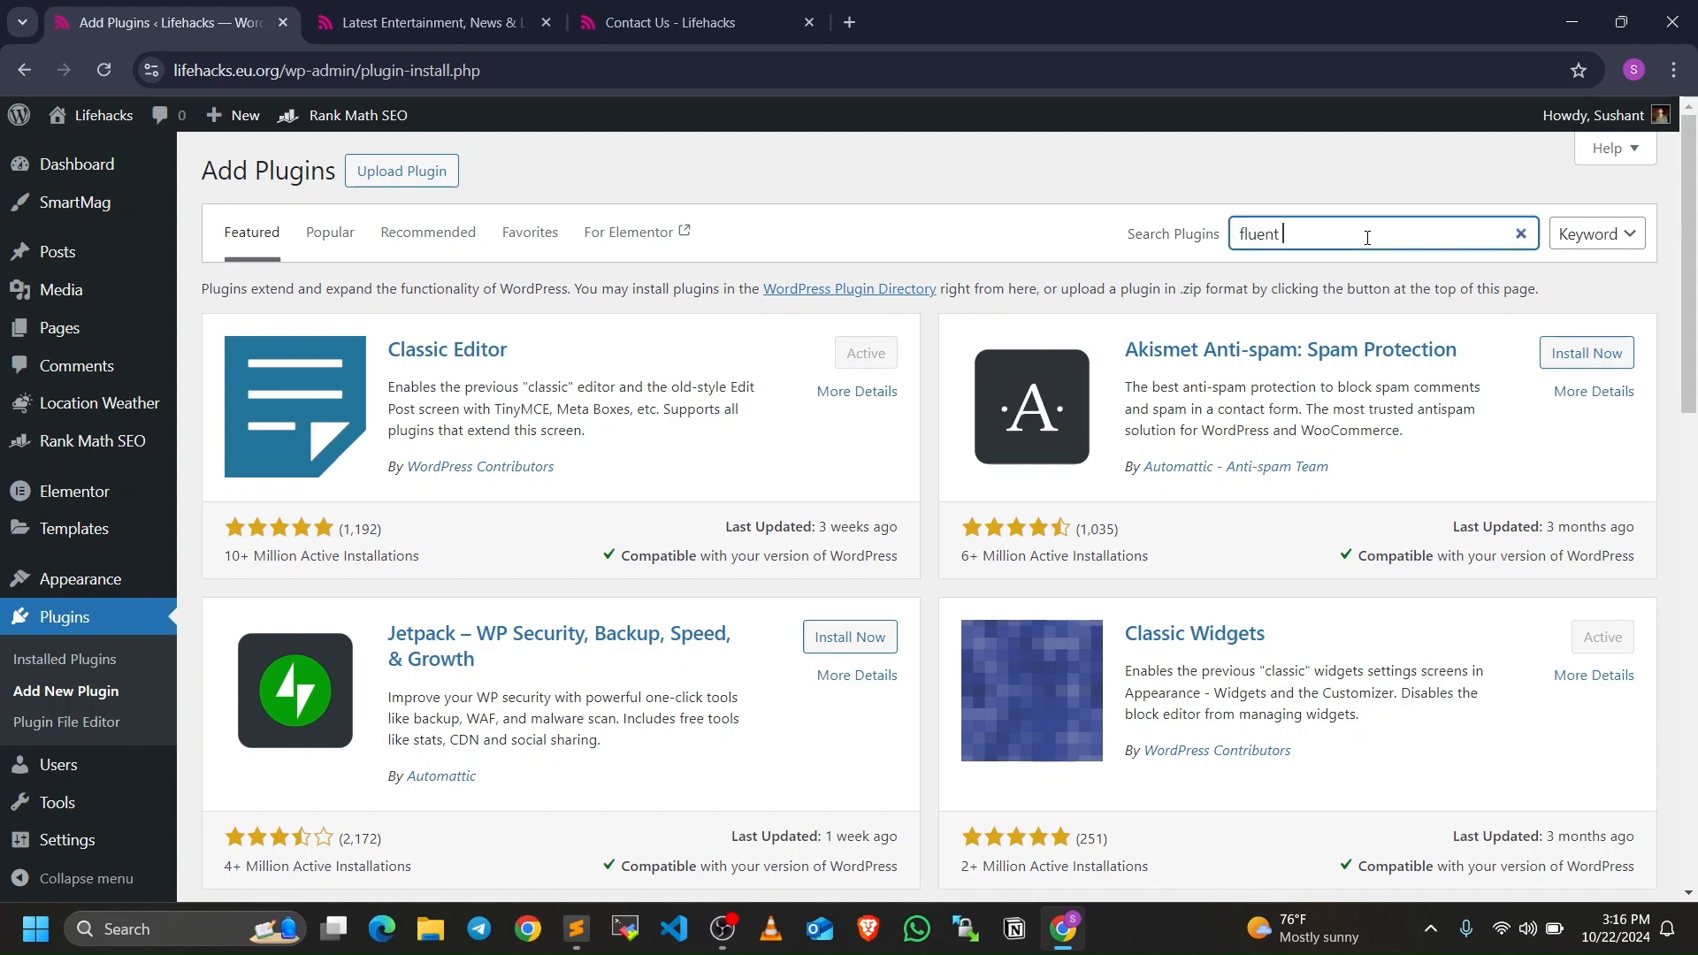
{"action": "type", "text": "fluent form"}
{"action": "key", "text": "Return"}
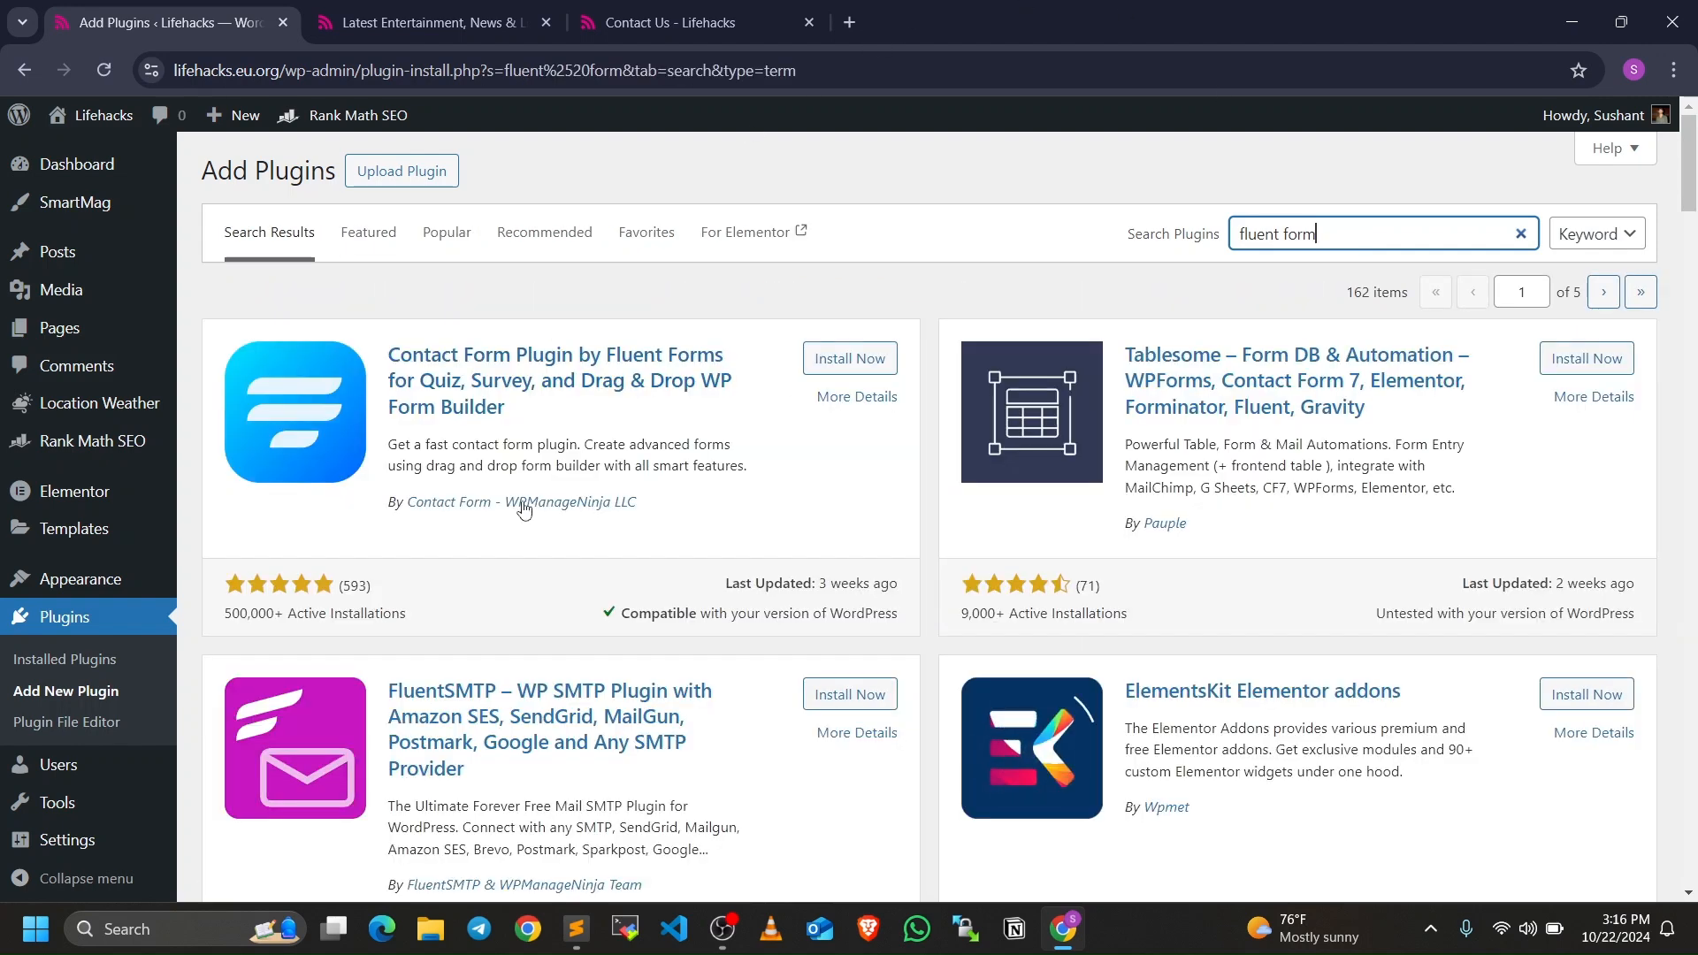
{"action": "left_click", "coordinate": [862, 370]}
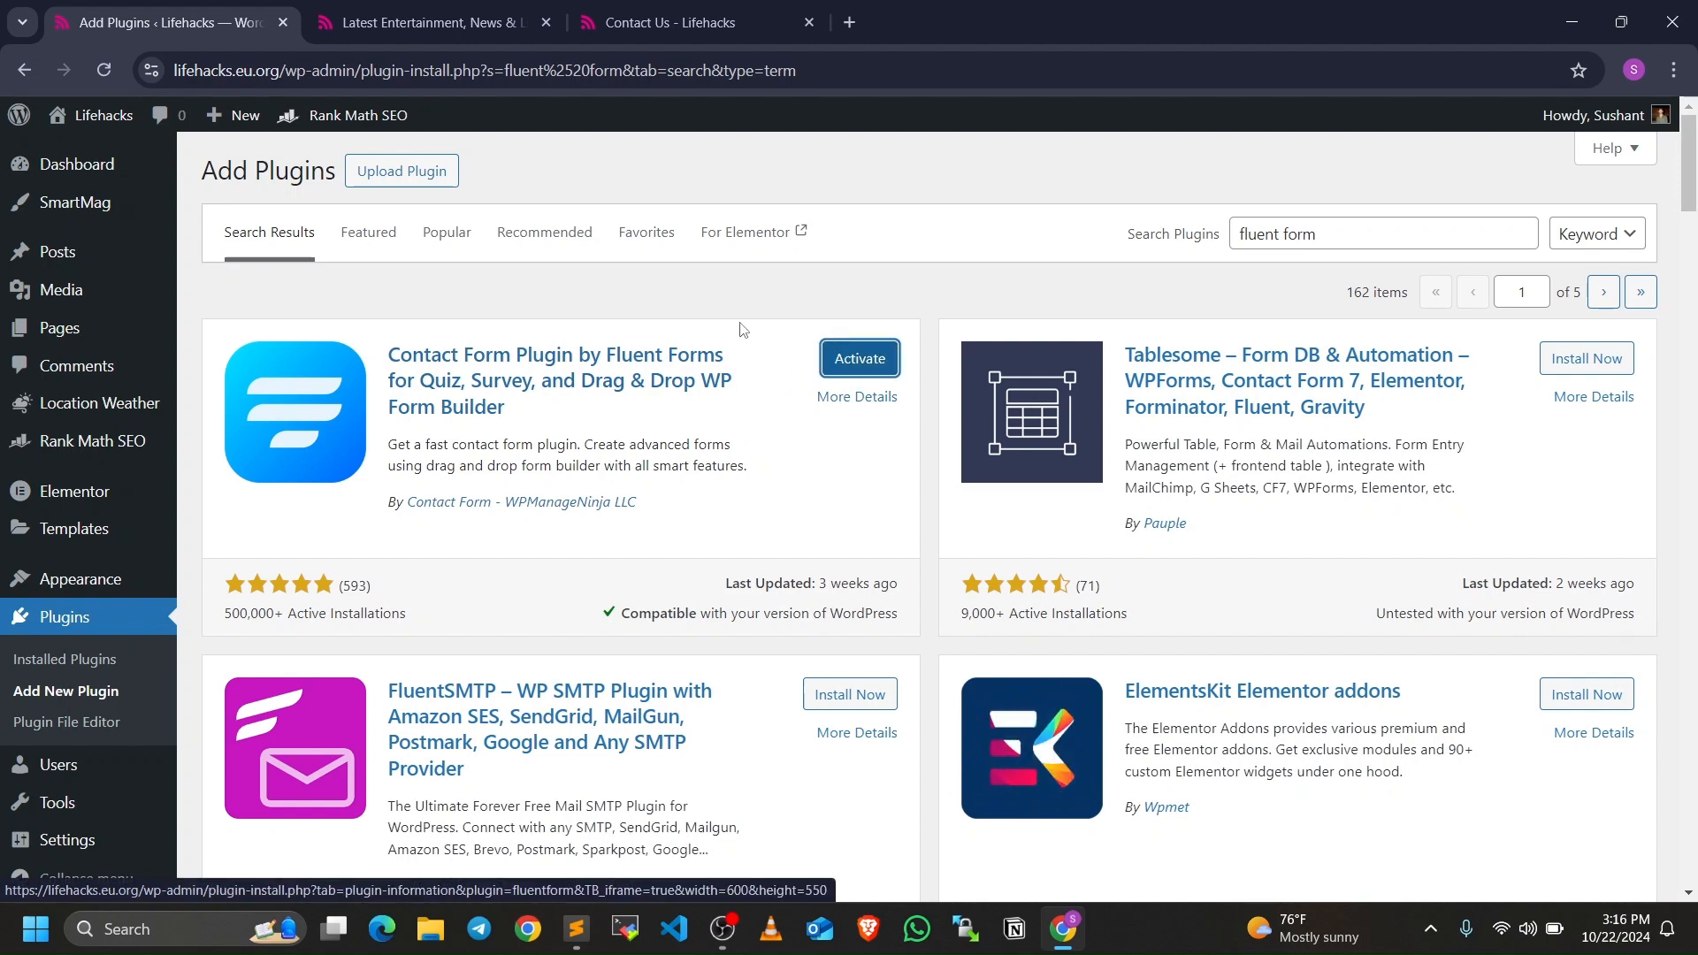
{"action": "left_click", "coordinate": [858, 359]}
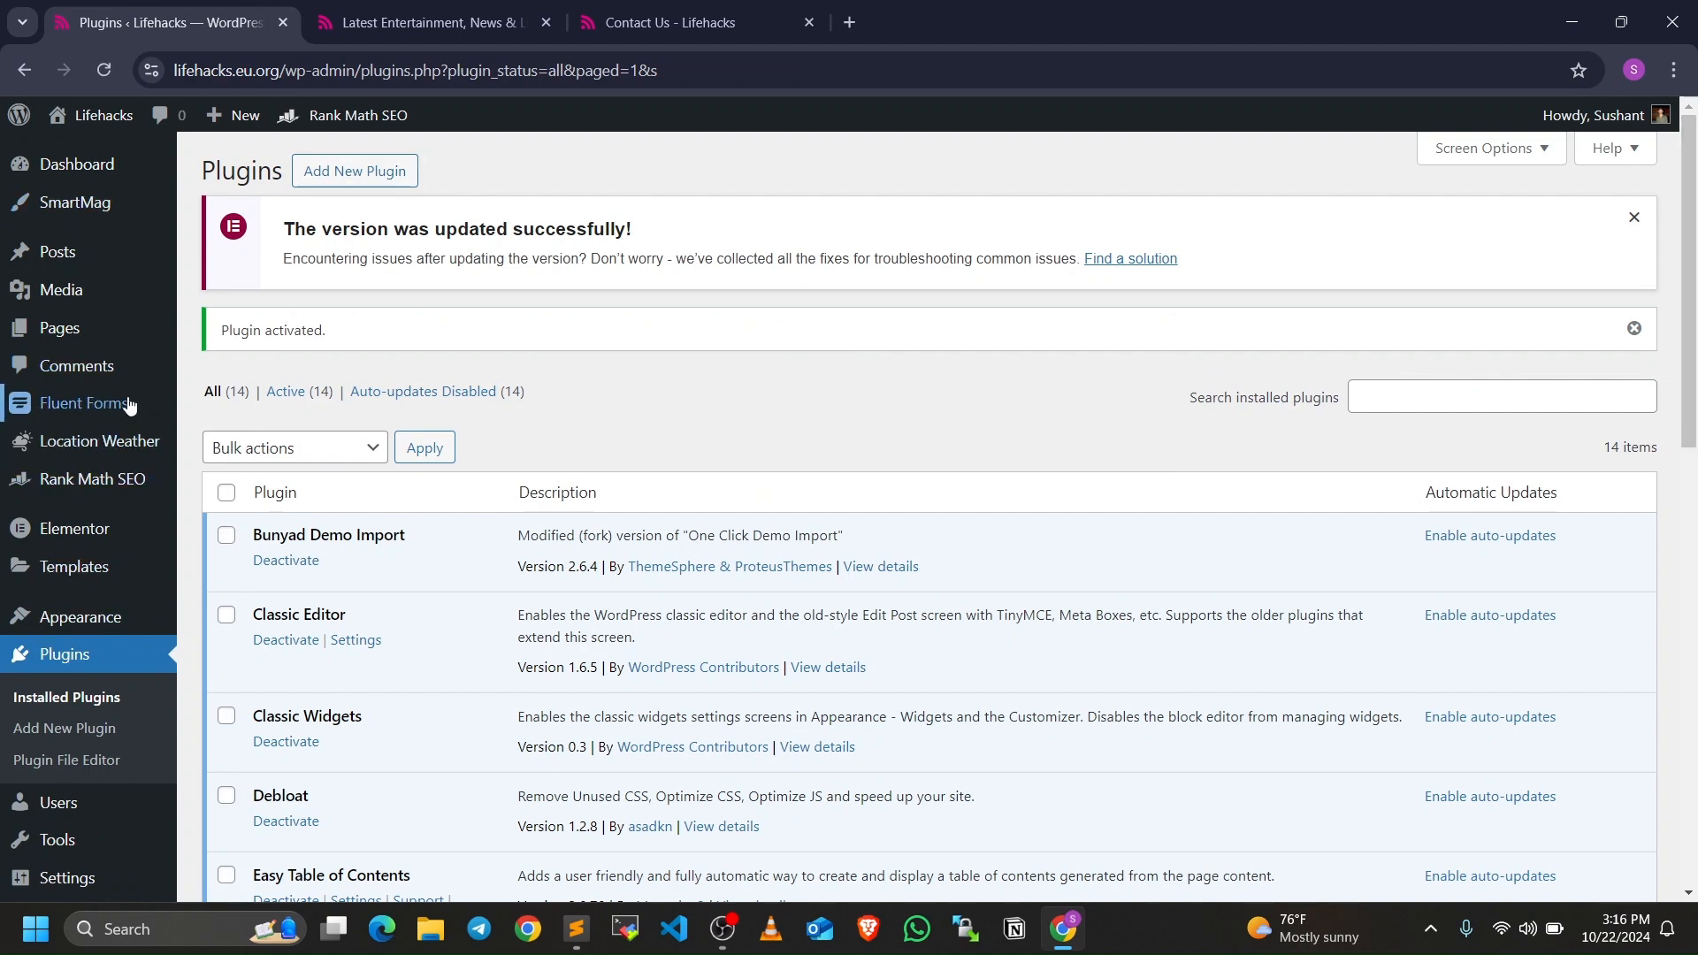
- Open the Fluent Forms list of forms and create a new blank form
{"action": "mouse_move", "coordinate": [112, 421]}
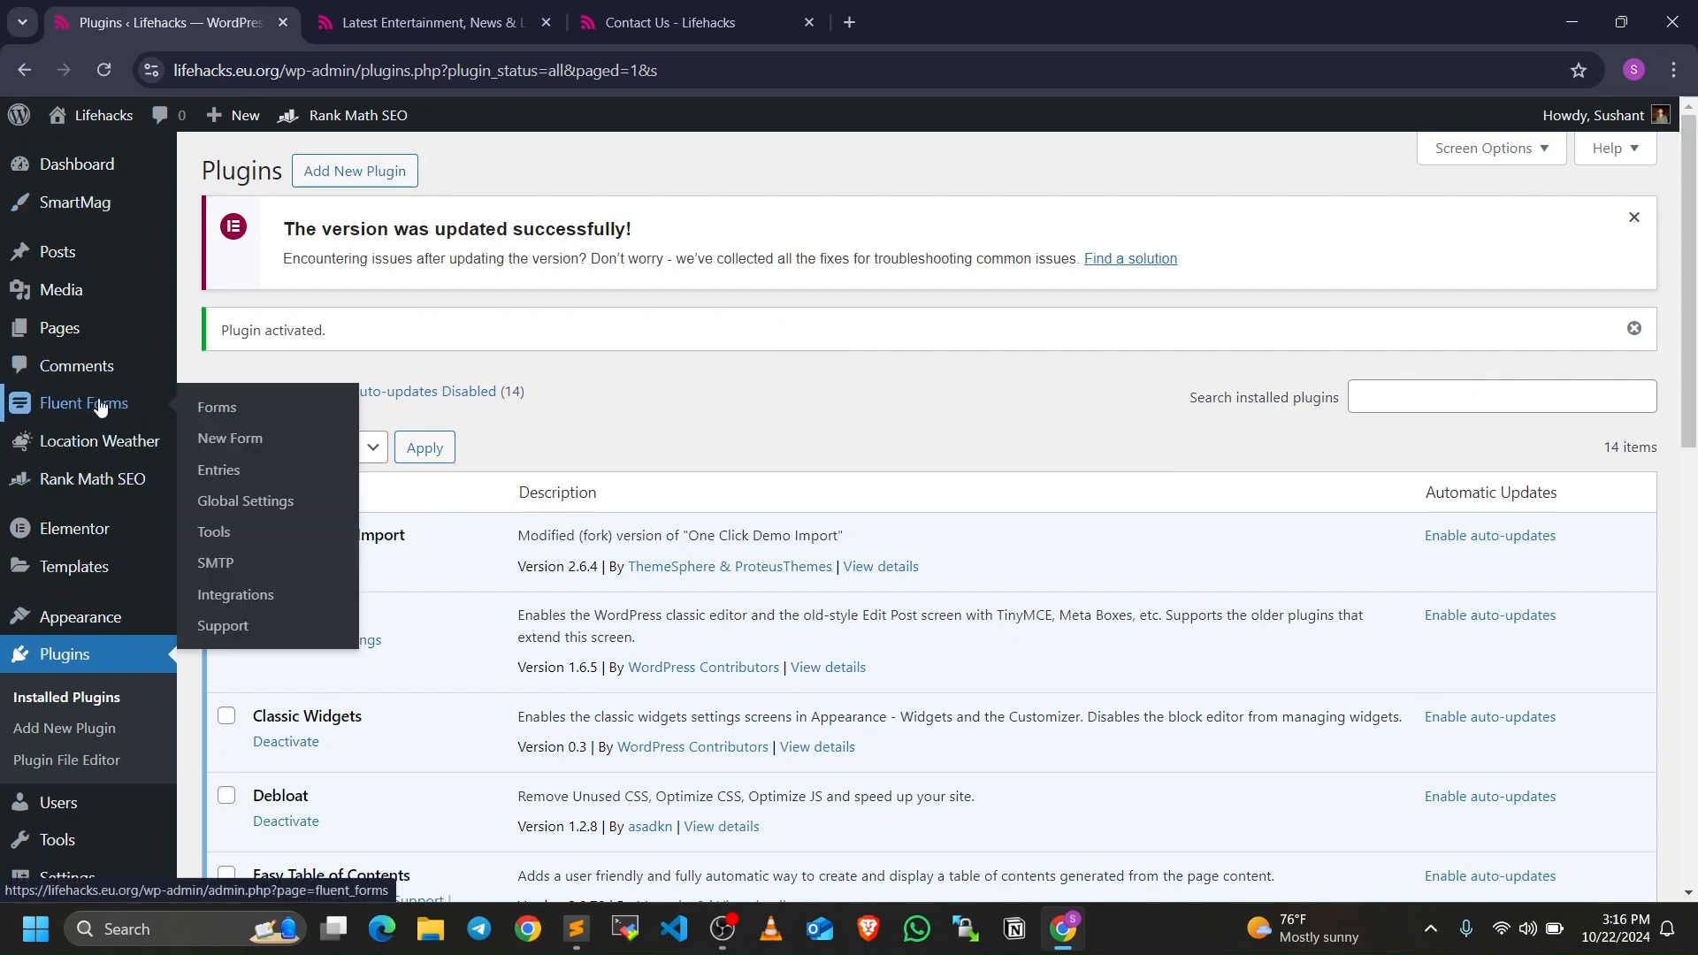
{"action": "left_click", "coordinate": [272, 410]}
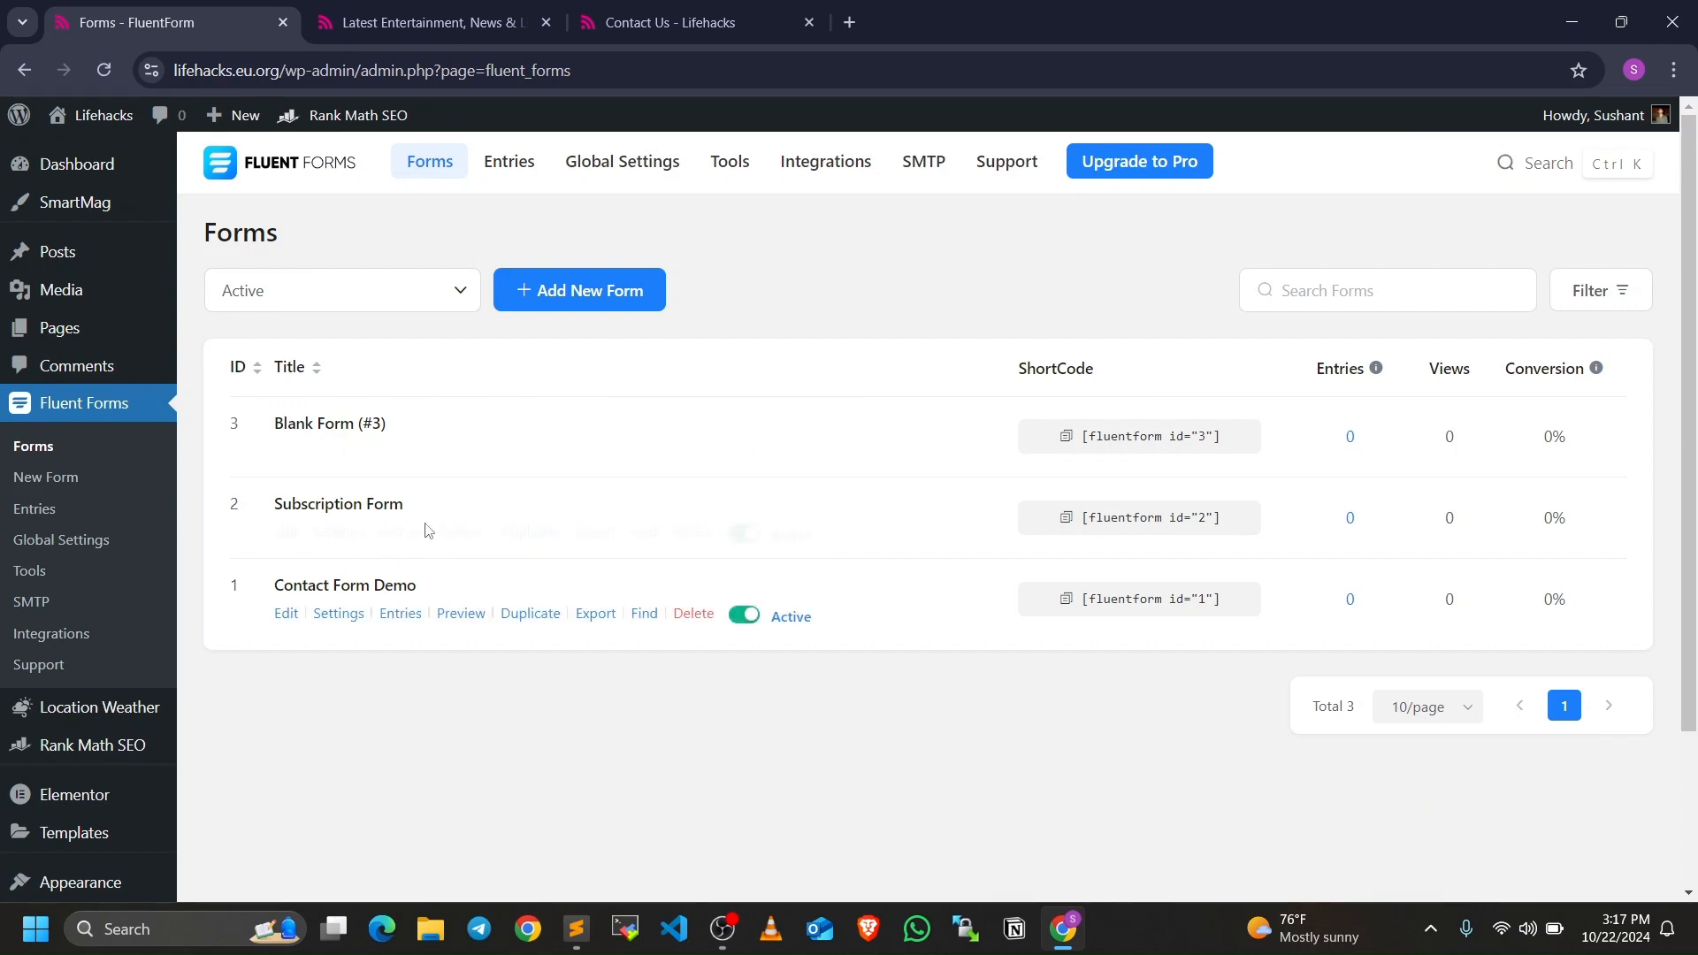
{"action": "left_click", "coordinate": [607, 299]}
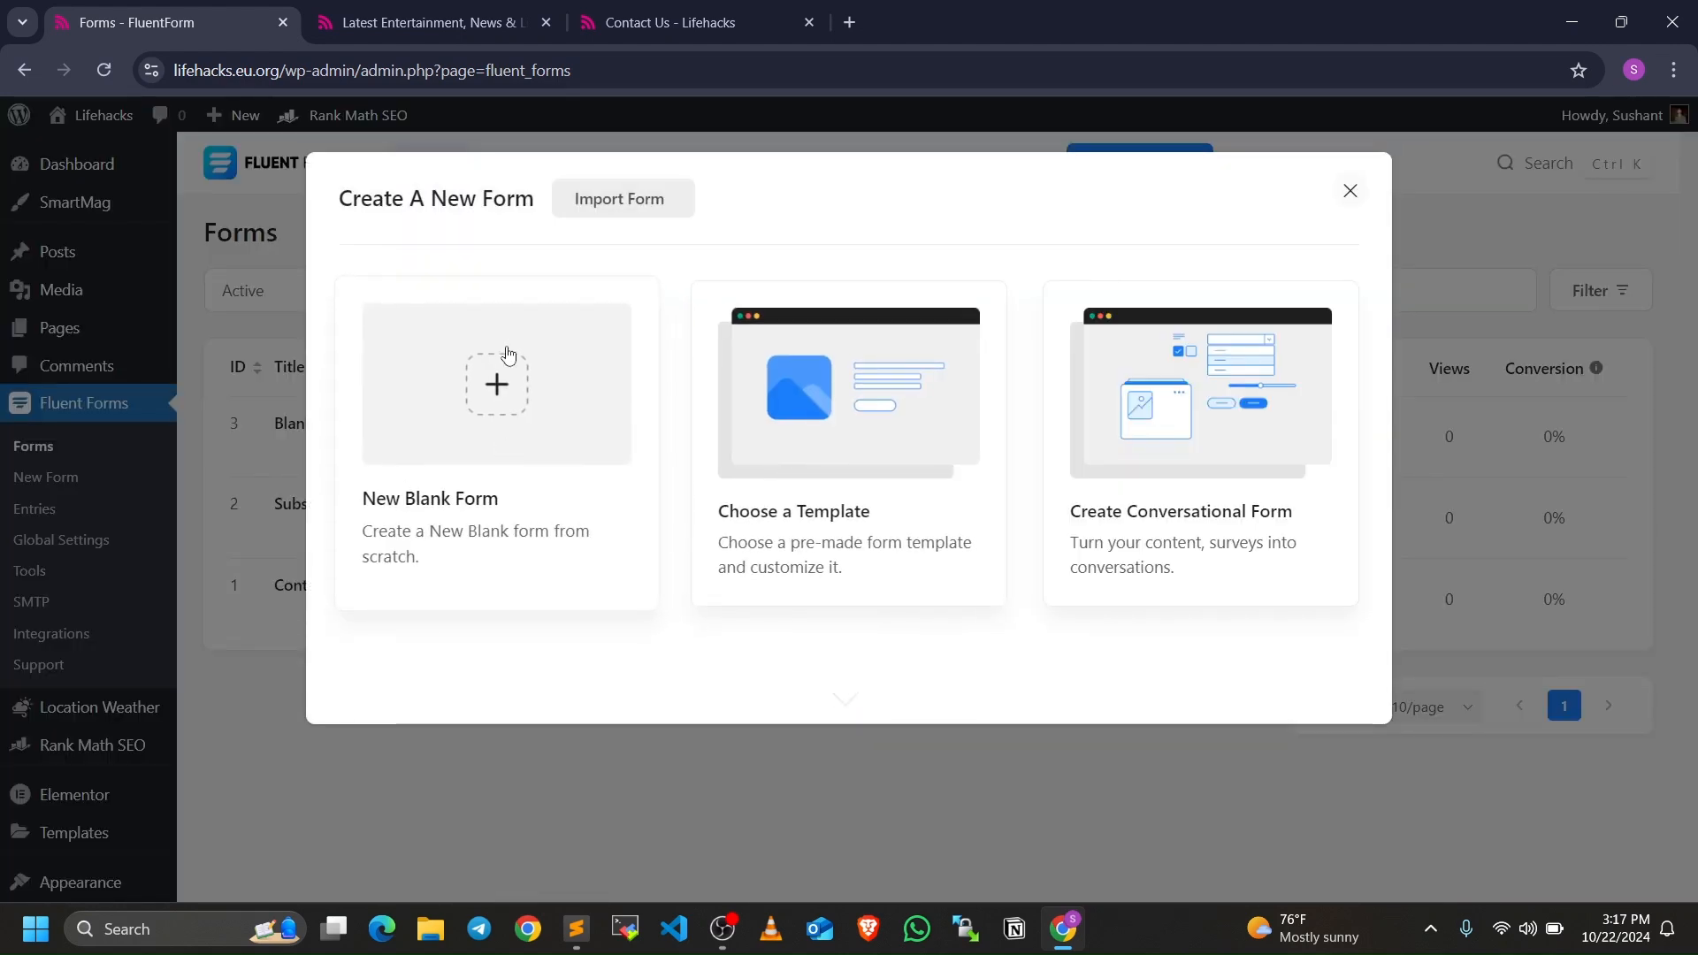
{"action": "left_click", "coordinate": [501, 418]}
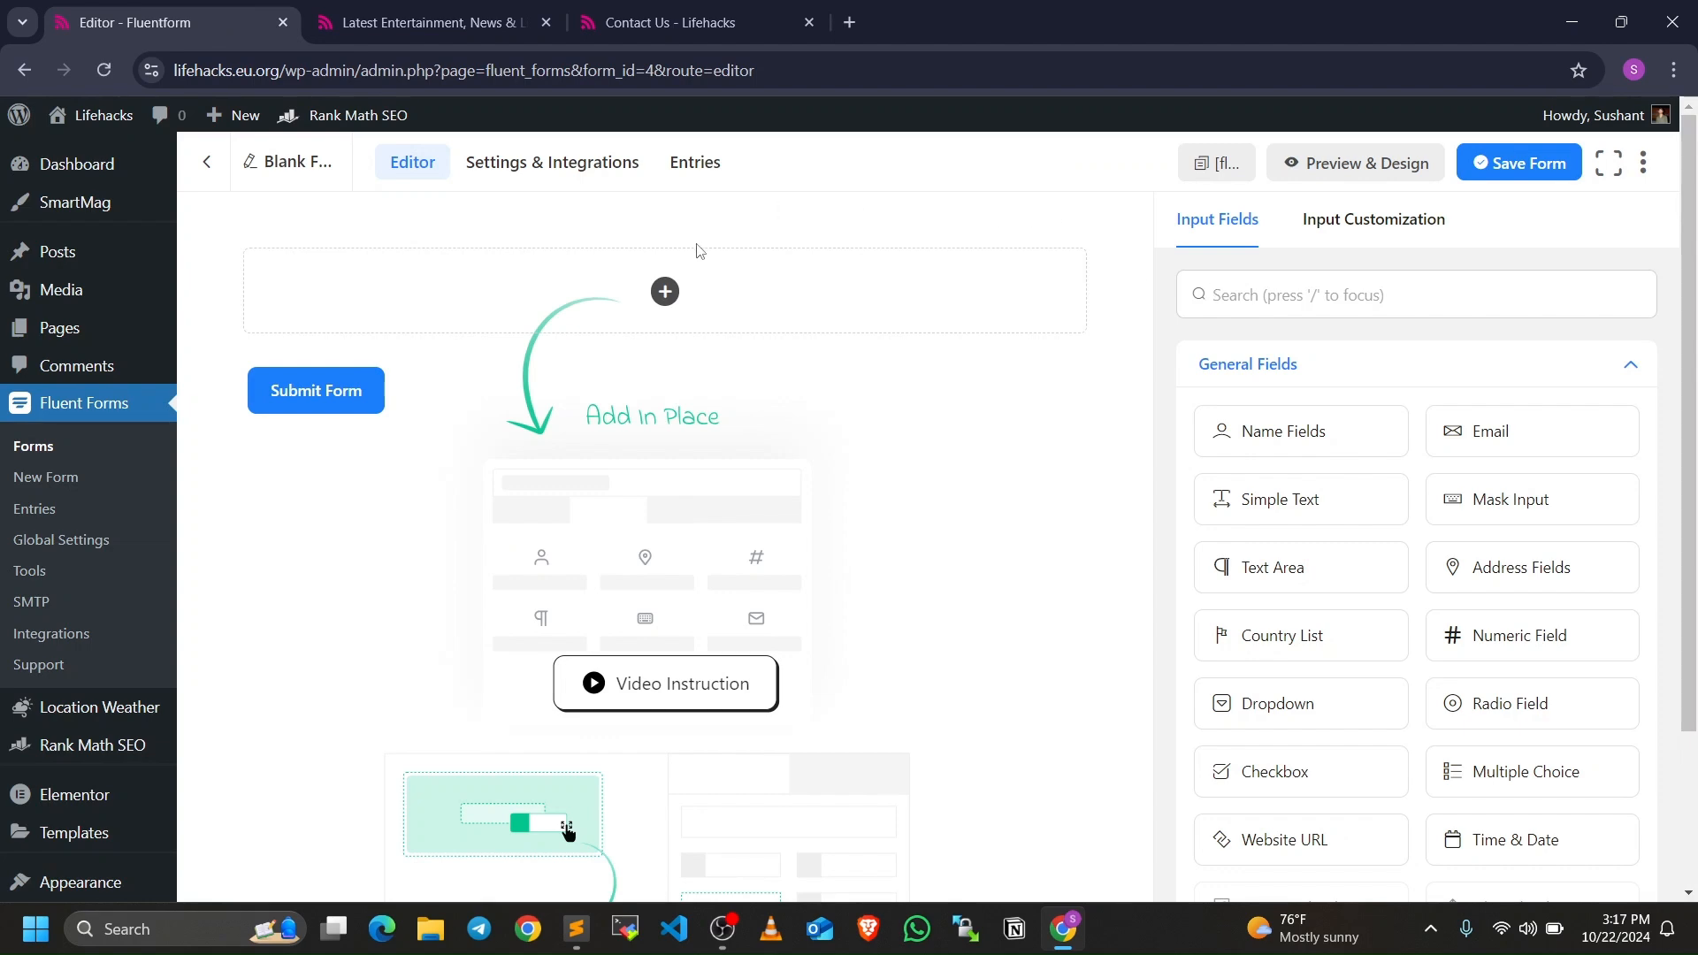
- Rename the blank form to "Contact Us Form"
{"action": "left_click", "coordinate": [252, 162]}
{"action": "type", "text": "Contact Us Form"}
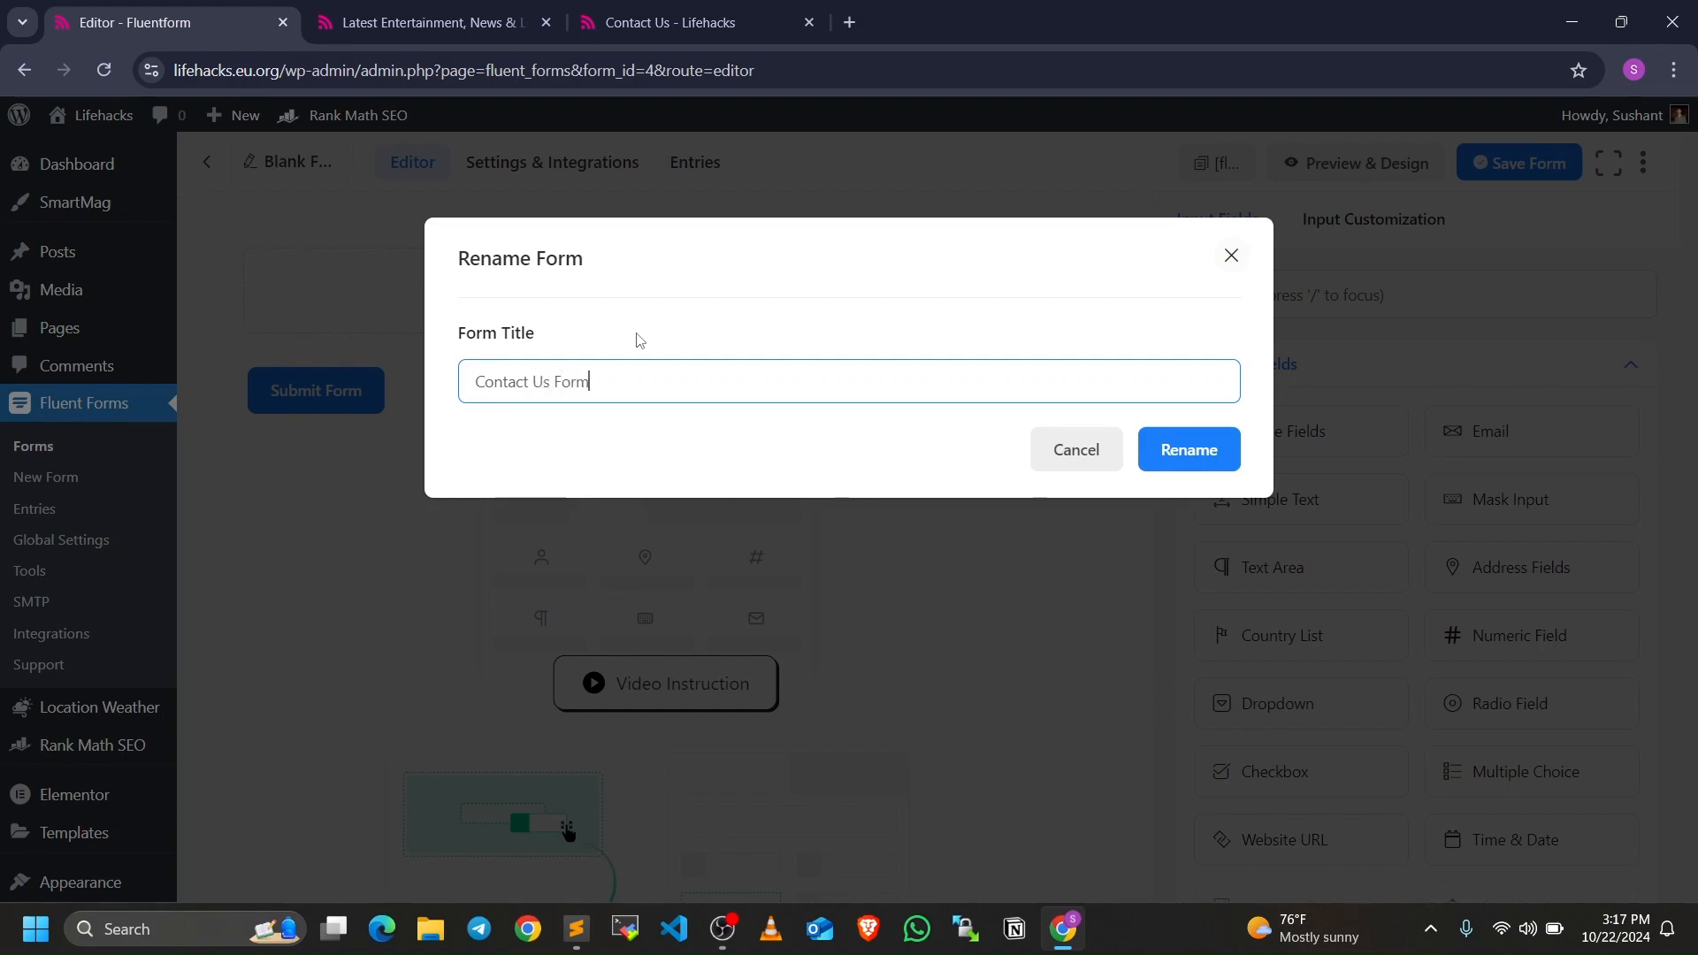
{"action": "left_click", "coordinate": [1189, 450]}
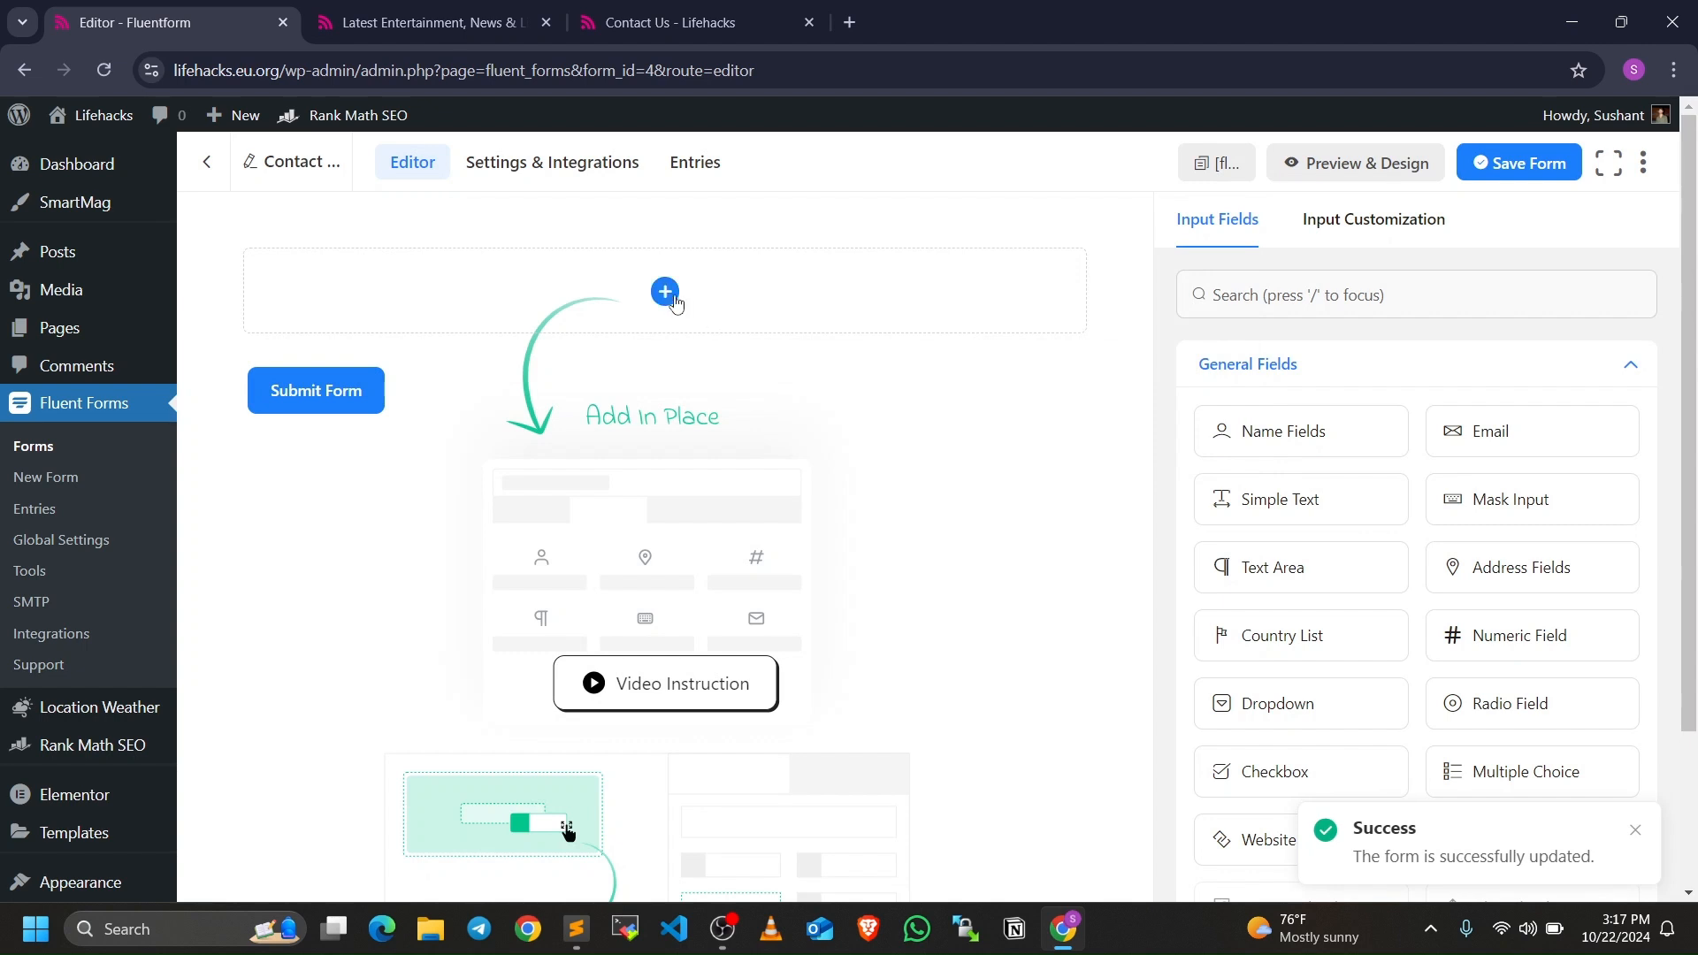
- Add Name Fields to the empty form and an Email field directly beneath them
{"action": "left_click", "coordinate": [665, 292]}
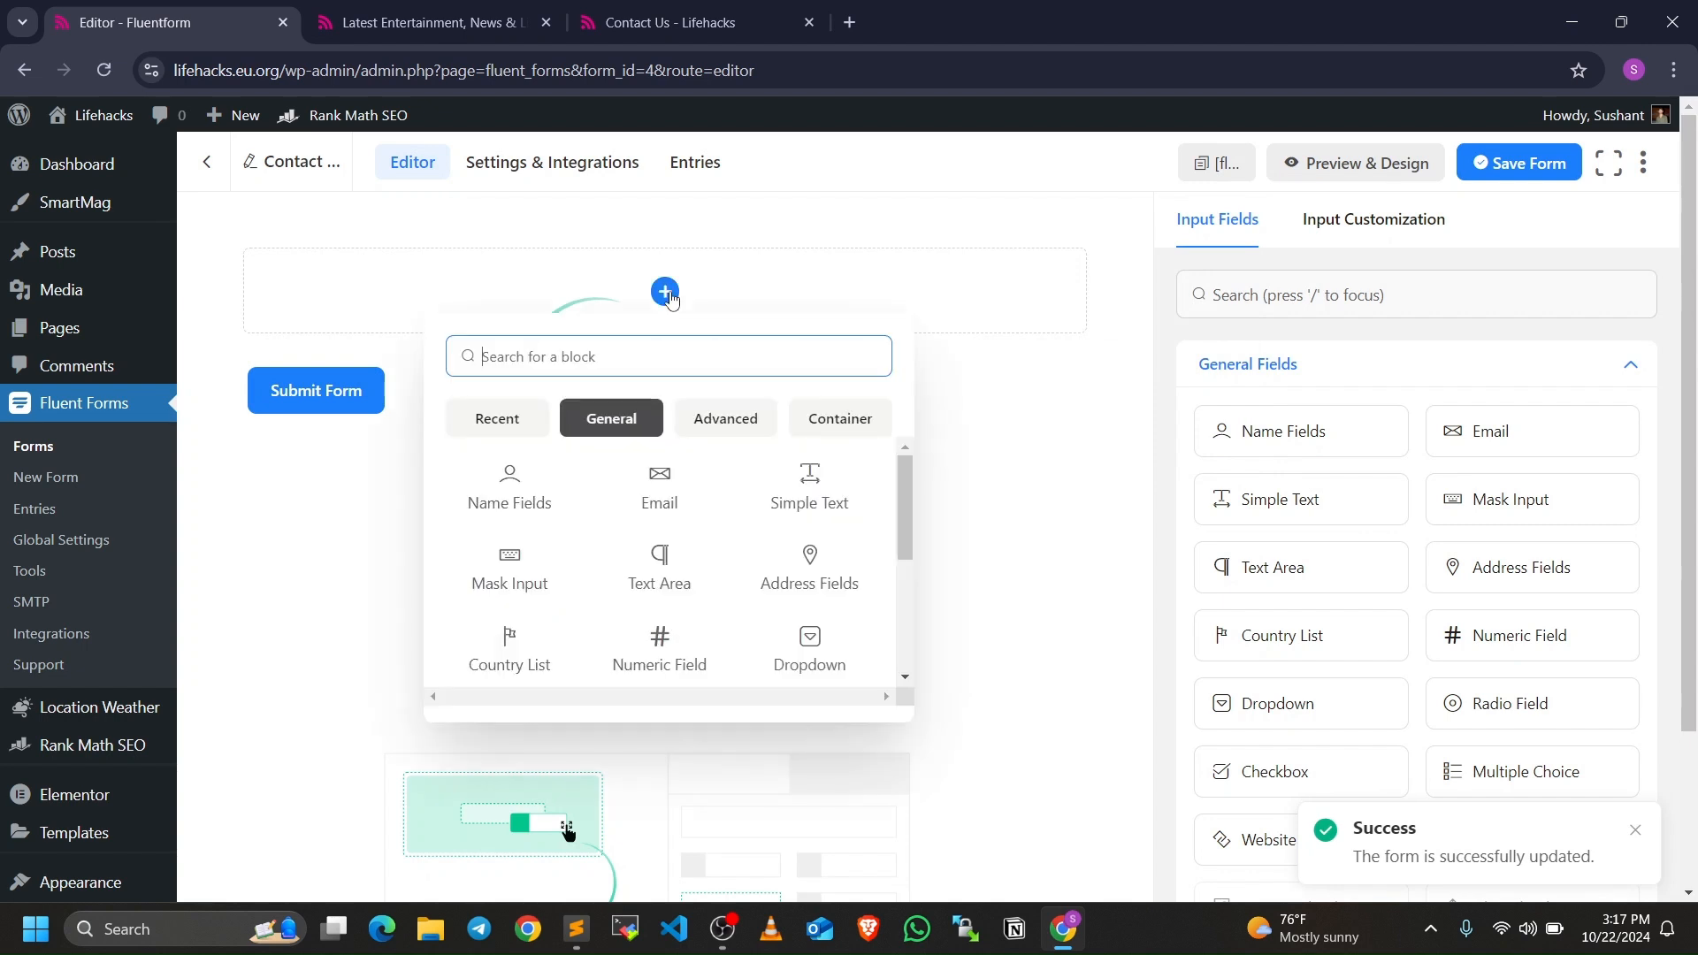
{"action": "left_click", "coordinate": [532, 497]}
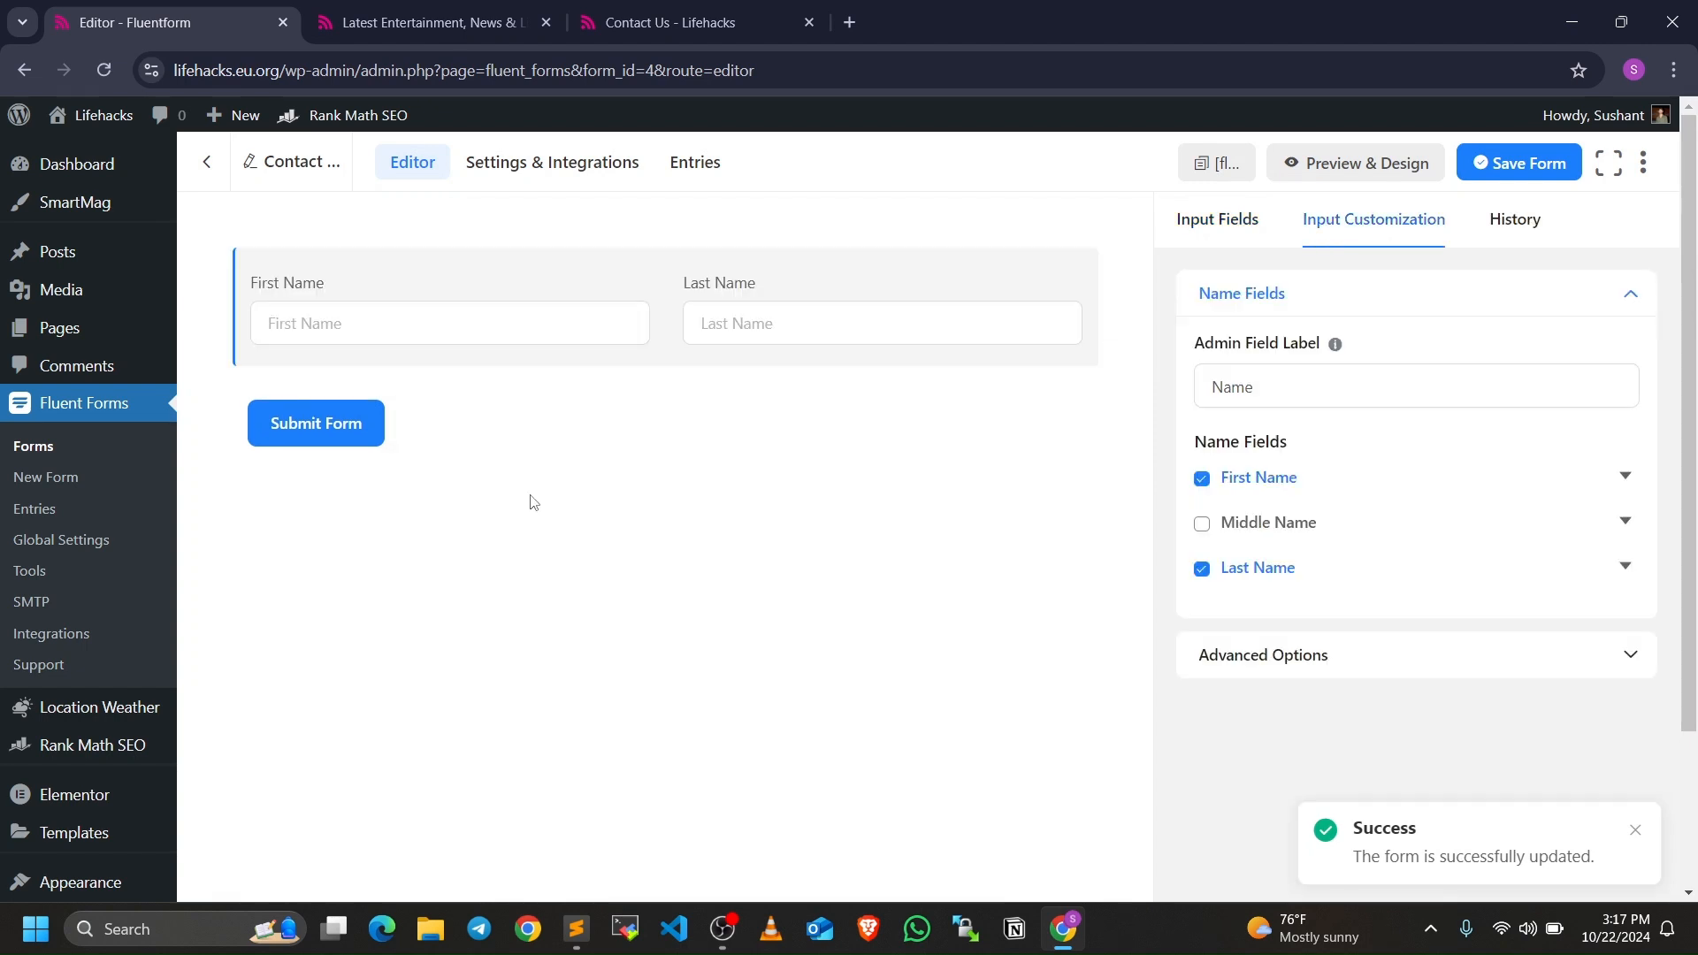
{"action": "left_click", "coordinate": [666, 363]}
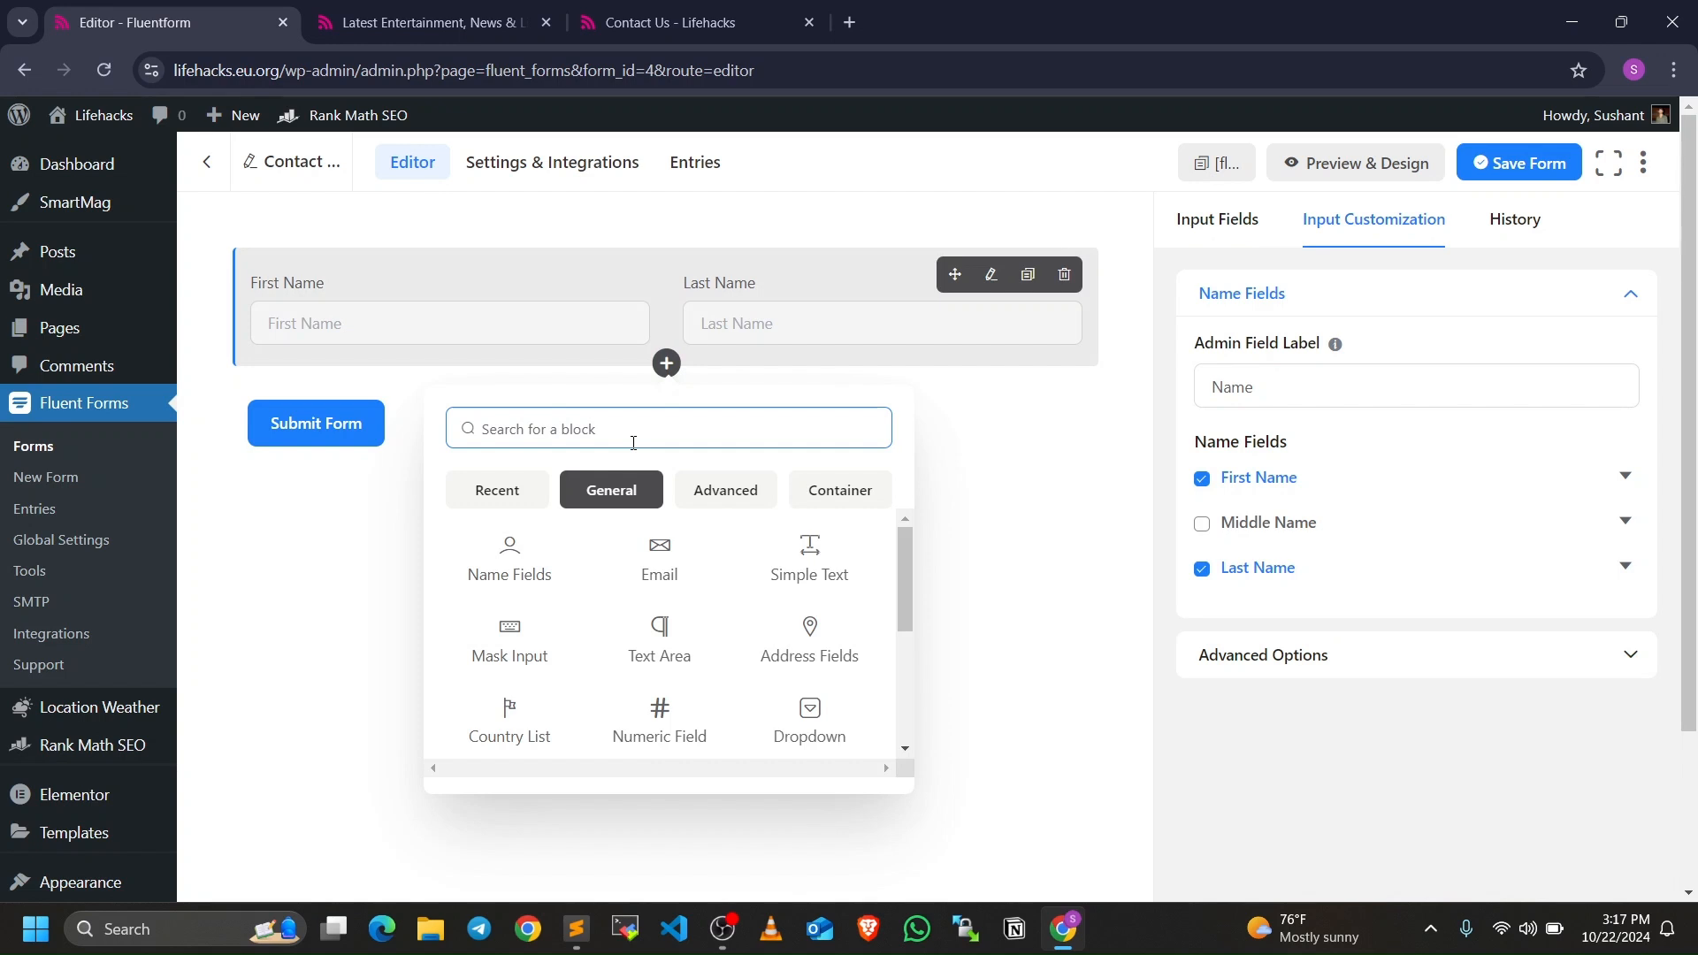
{"action": "left_click", "coordinate": [659, 561]}
- Add a Simple Text field below the Email field and set its element label to "Subject"
{"action": "left_click", "coordinate": [666, 479]}
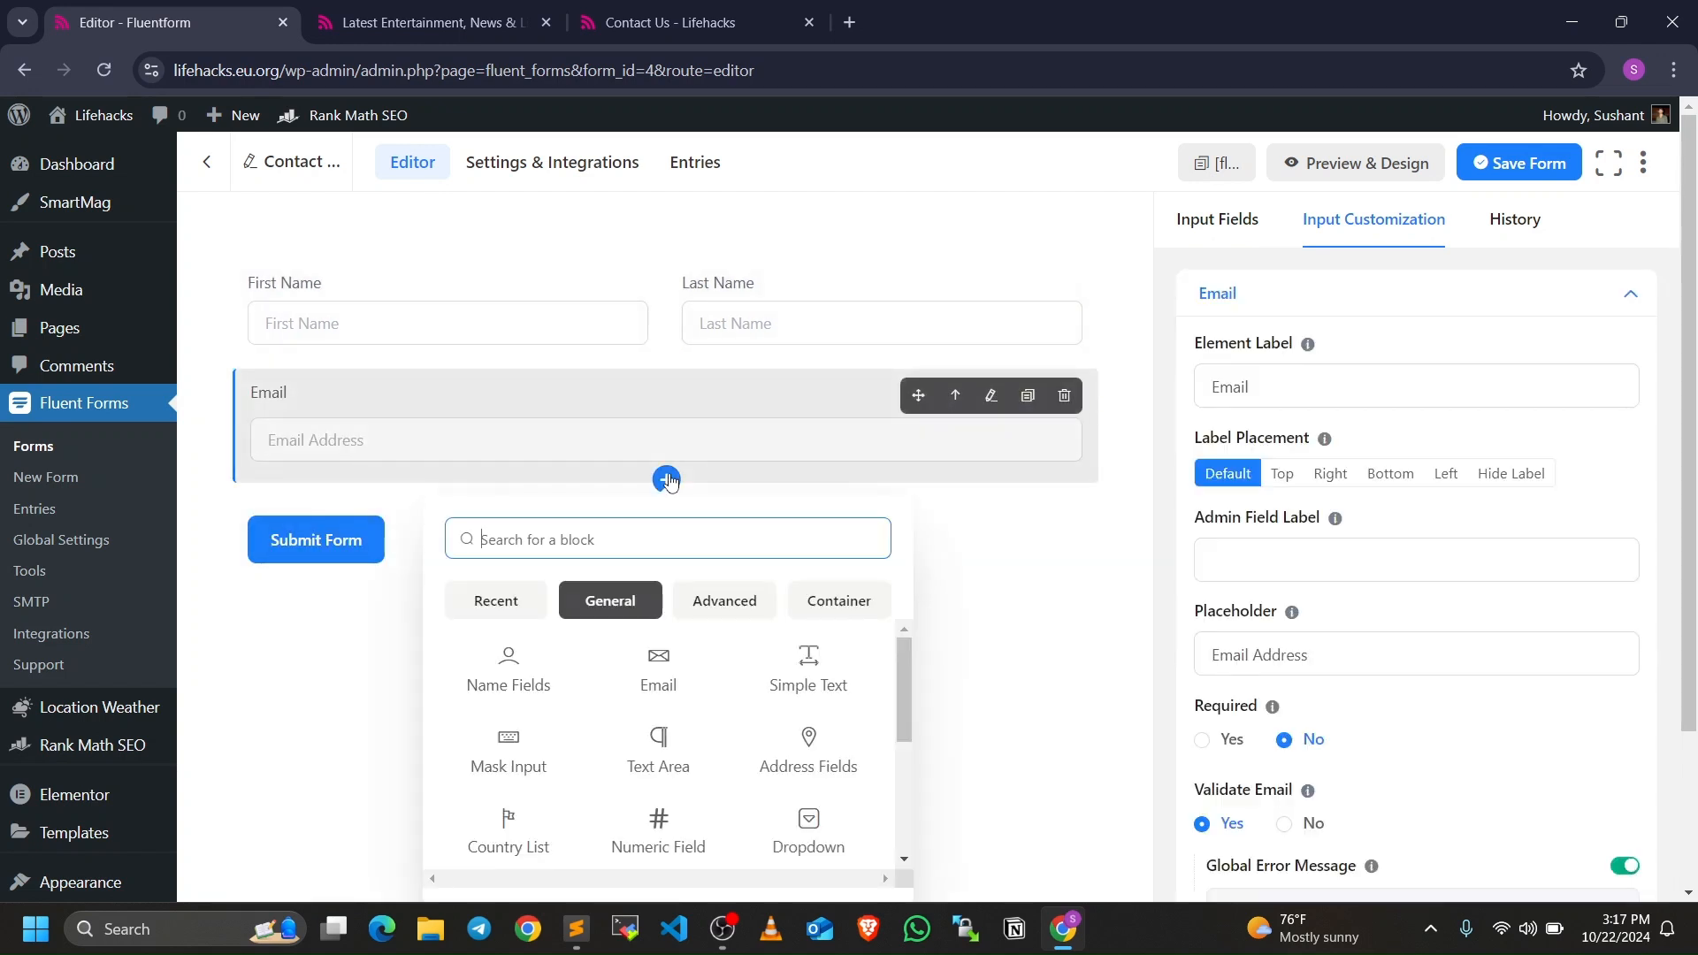
{"action": "left_click", "coordinate": [827, 660]}
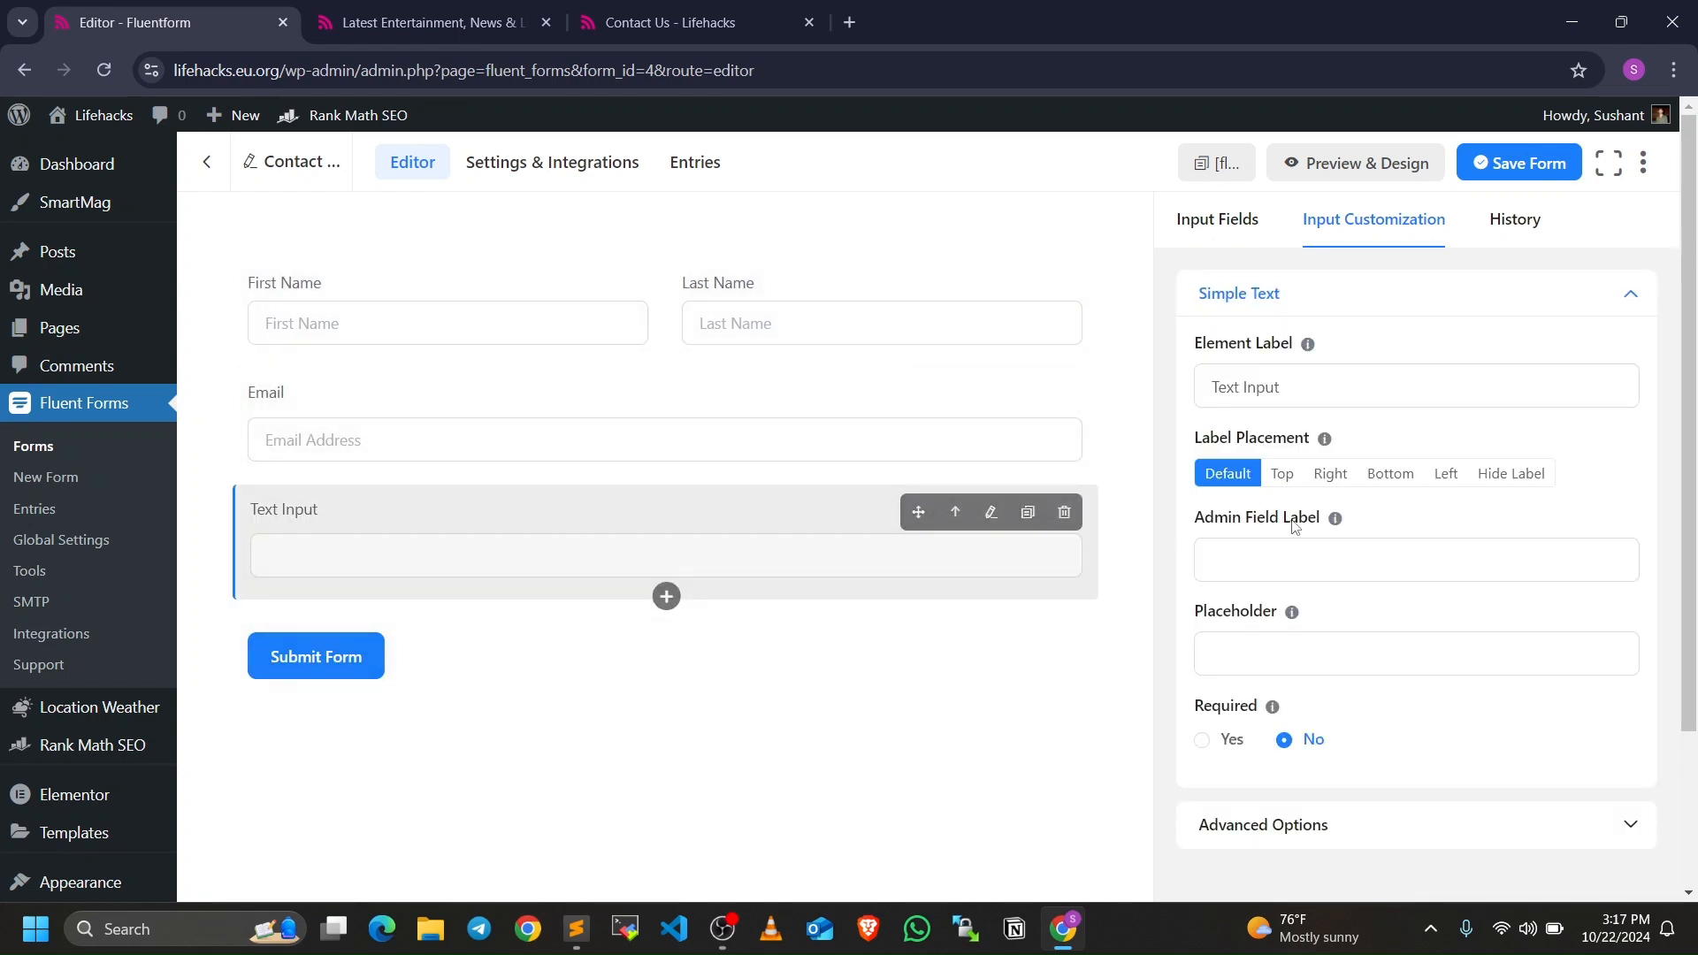
{"action": "left_click", "coordinate": [1327, 387]}
{"action": "key", "text": "ctrl+a"}
{"action": "type", "text": "S"}
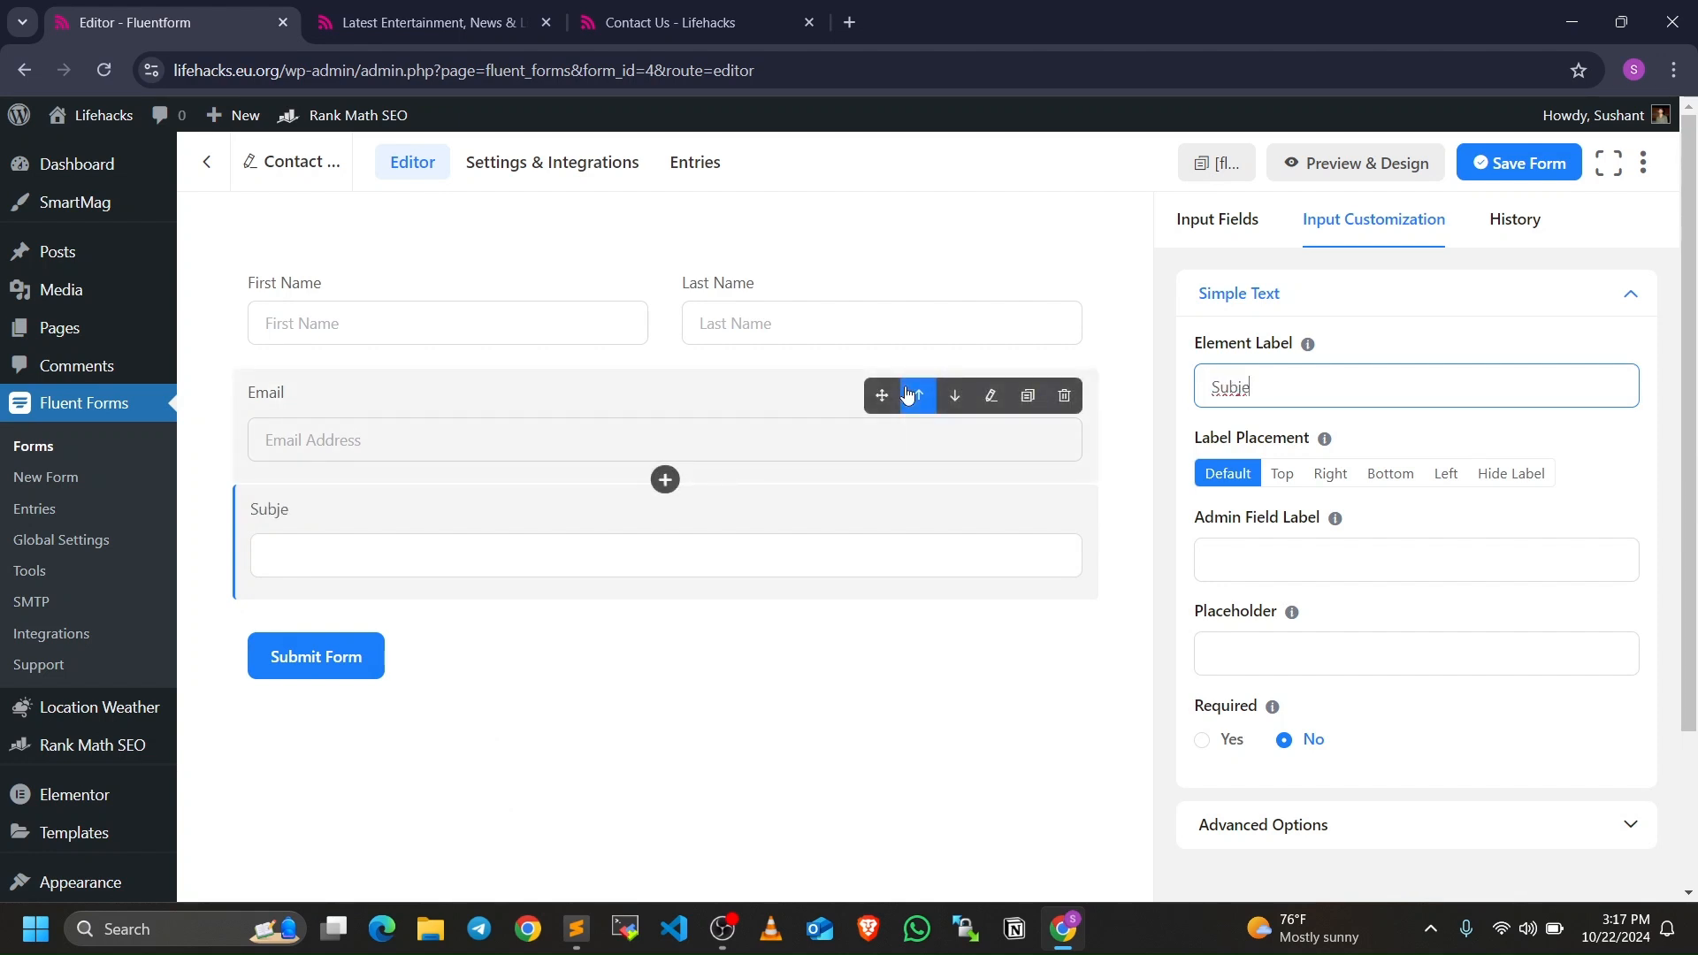
- Add a Text Area below the Subject field with the element label "Message", and save the form
{"action": "left_click", "coordinate": [666, 596]}
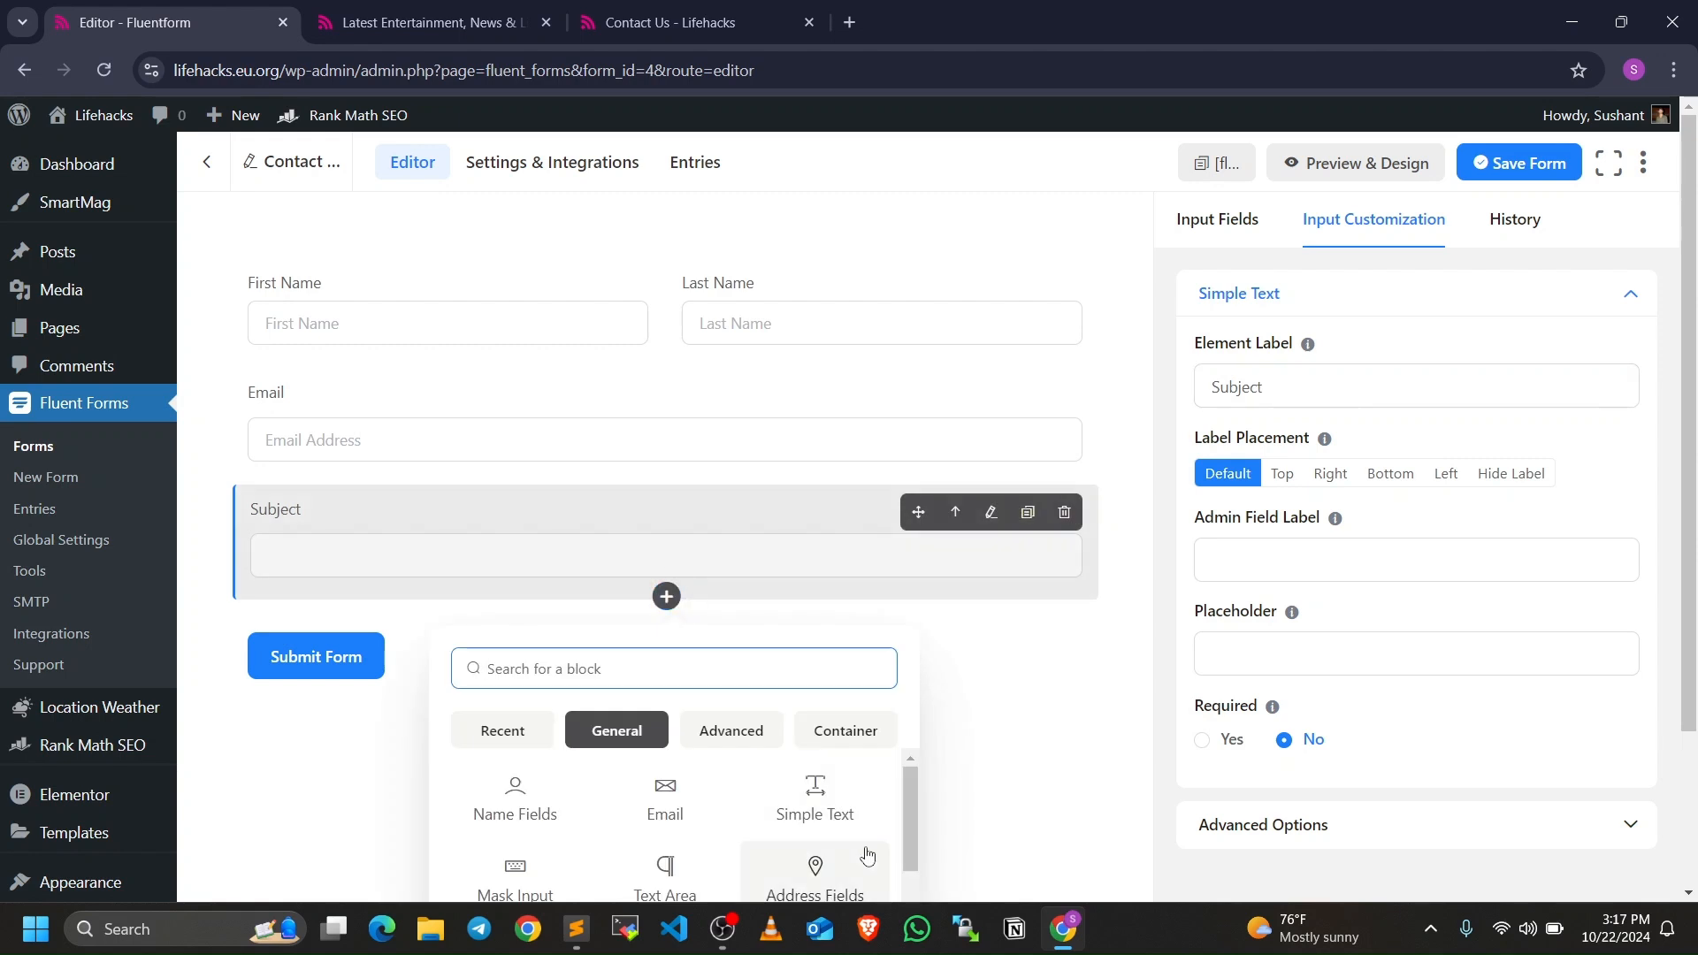
{"action": "type", "text": "mes"}
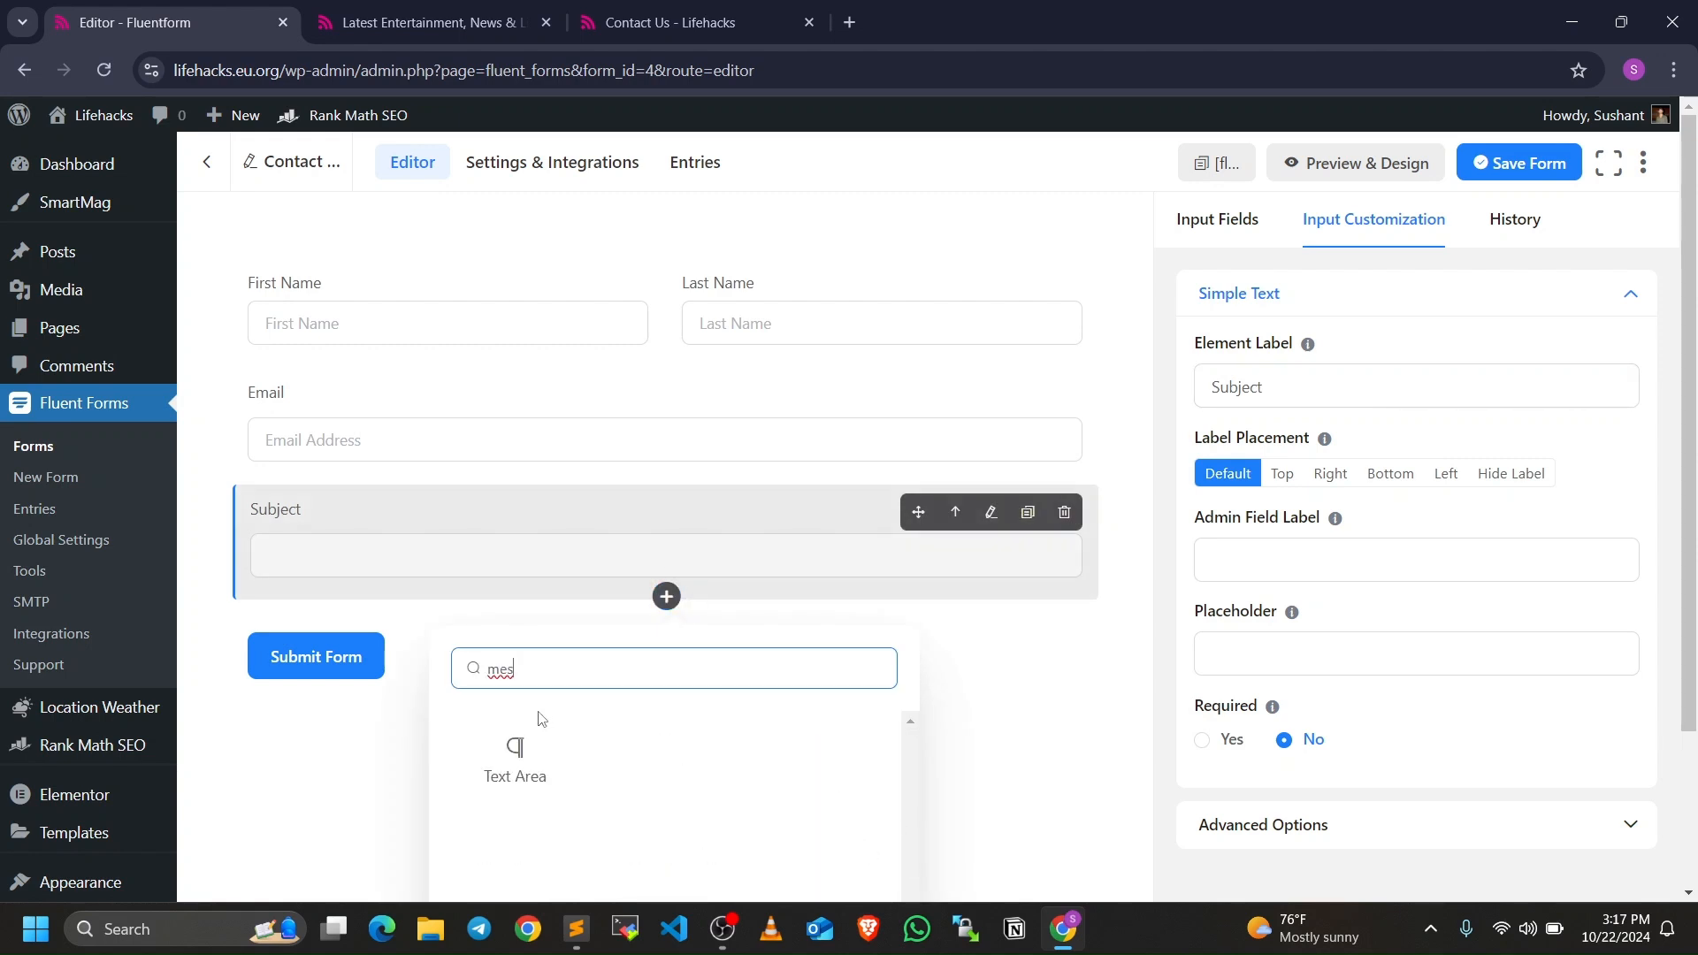
{"action": "left_click", "coordinate": [500, 752]}
{"action": "scroll", "coordinate": [1130, 441], "scroll_direction": "down", "scroll_amount": 3}
{"action": "scroll", "coordinate": [1131, 442], "scroll_direction": "up", "scroll_amount": 3}
{"action": "left_click", "coordinate": [1290, 379]}
{"action": "key", "text": "ctrl+a"}
{"action": "type", "text": "M"}
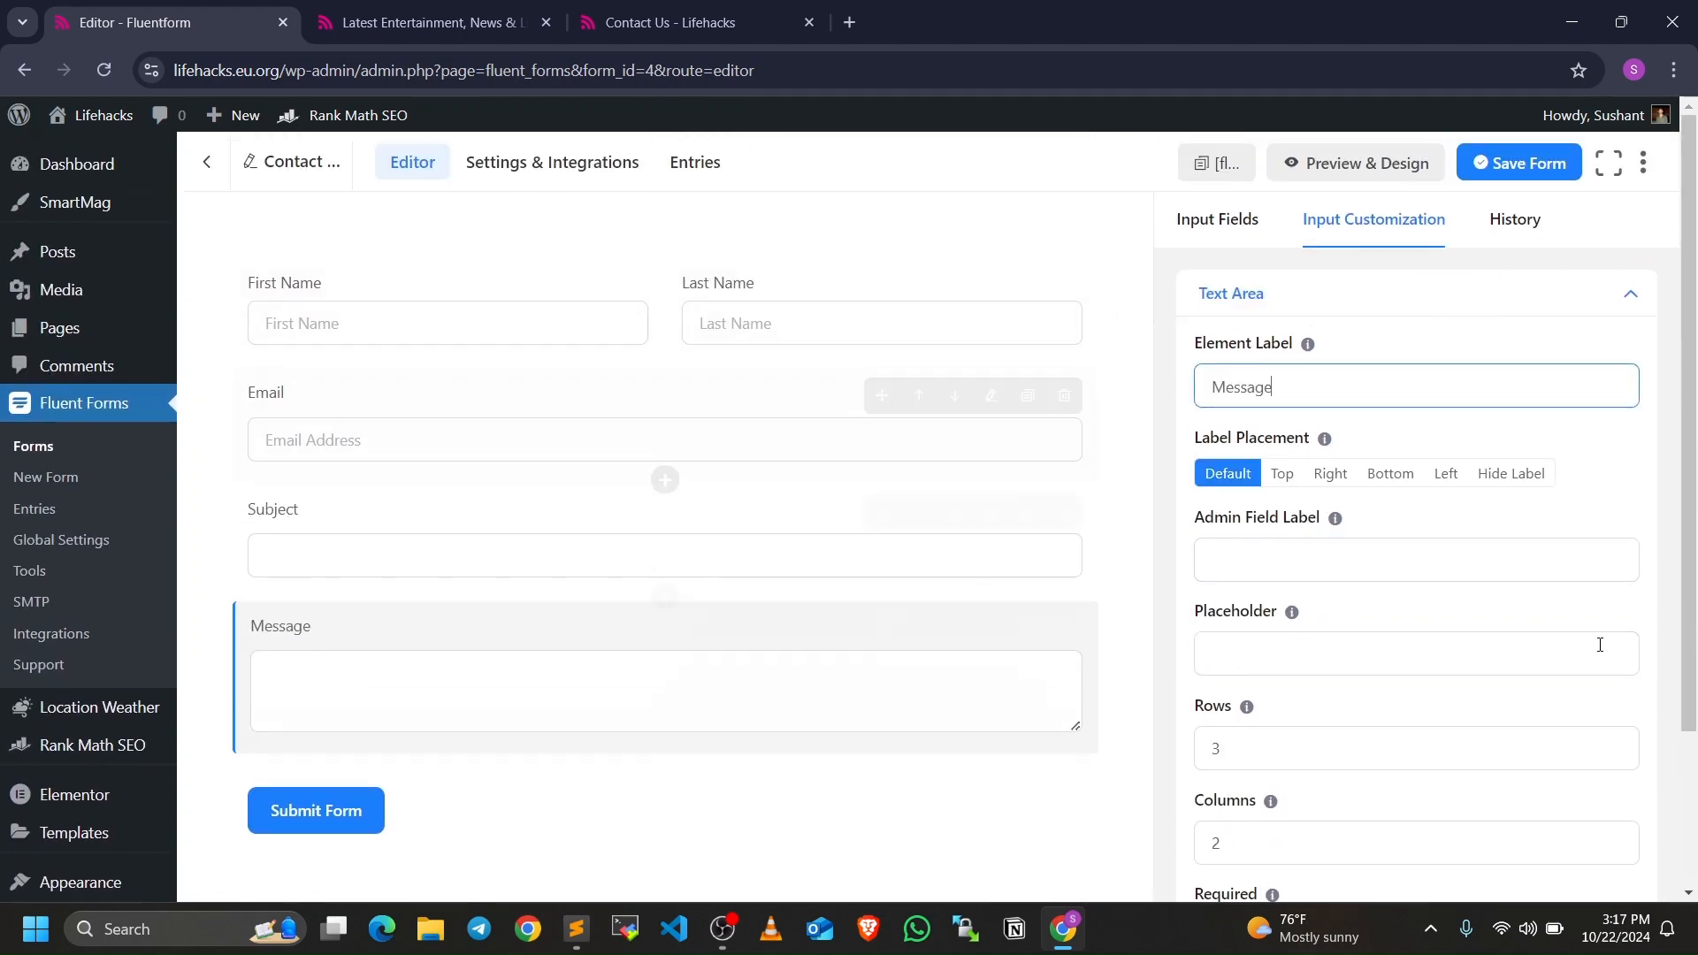
{"action": "left_click", "coordinate": [1501, 170]}
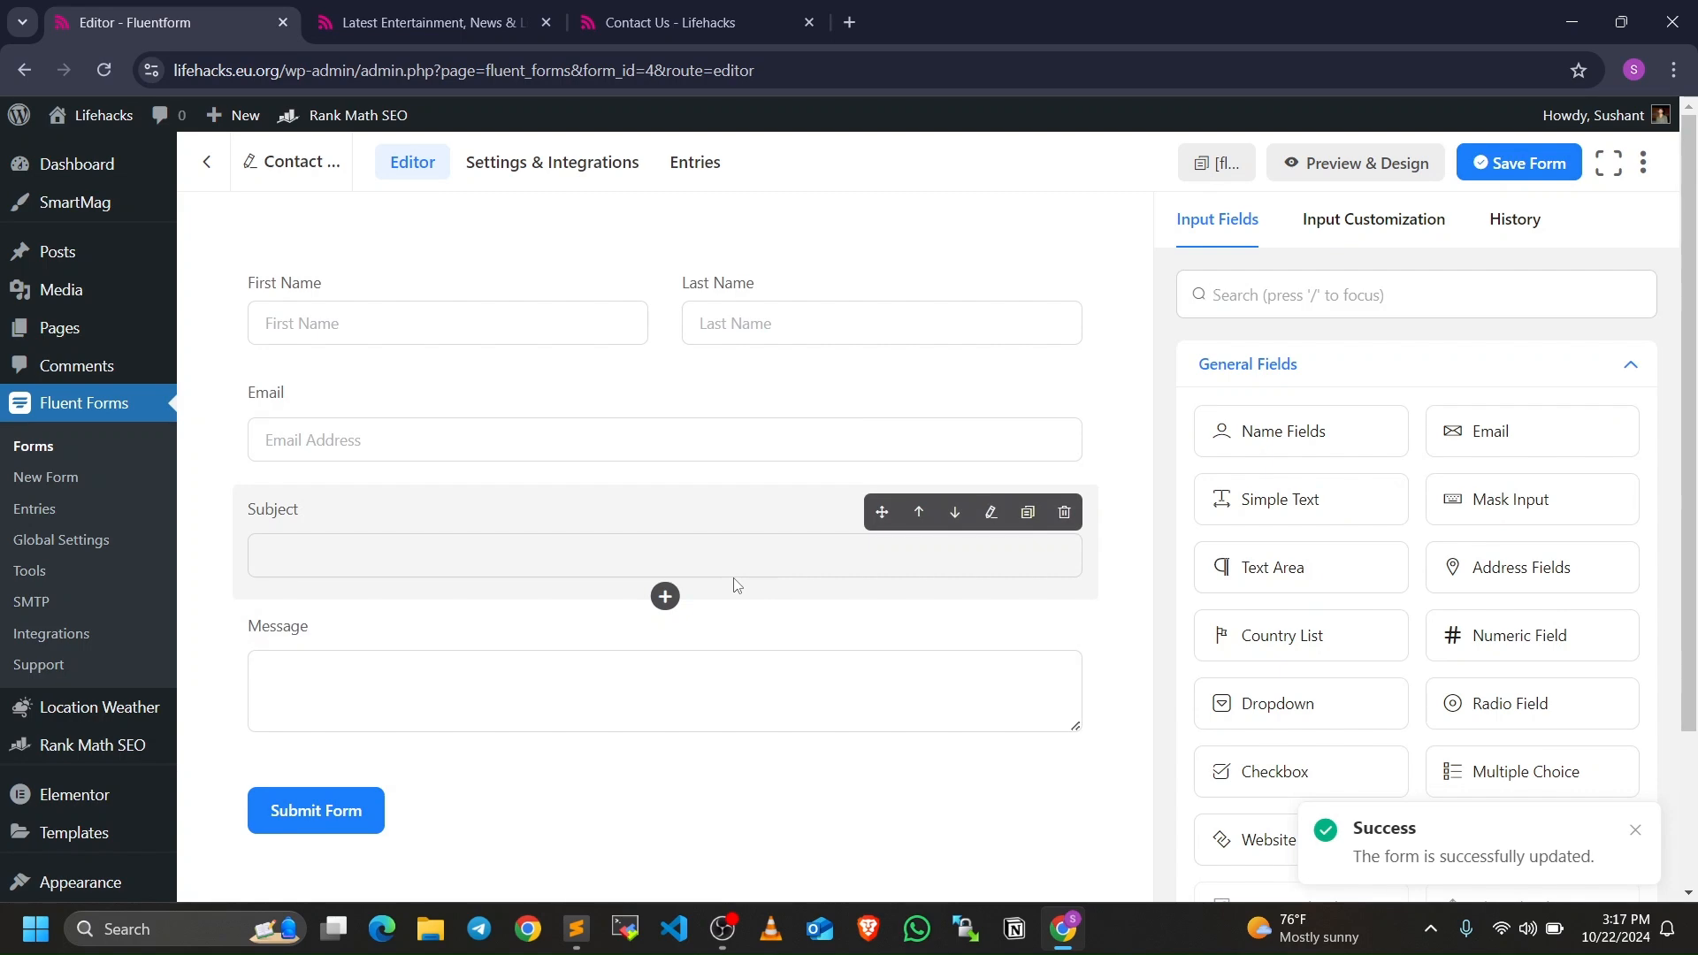
- Go back to the site's Contact Us page and open it for editing with Elementor
{"action": "left_click", "coordinate": [733, 7]}
{"action": "scroll", "coordinate": [431, 362], "scroll_direction": "up", "scroll_amount": 10}
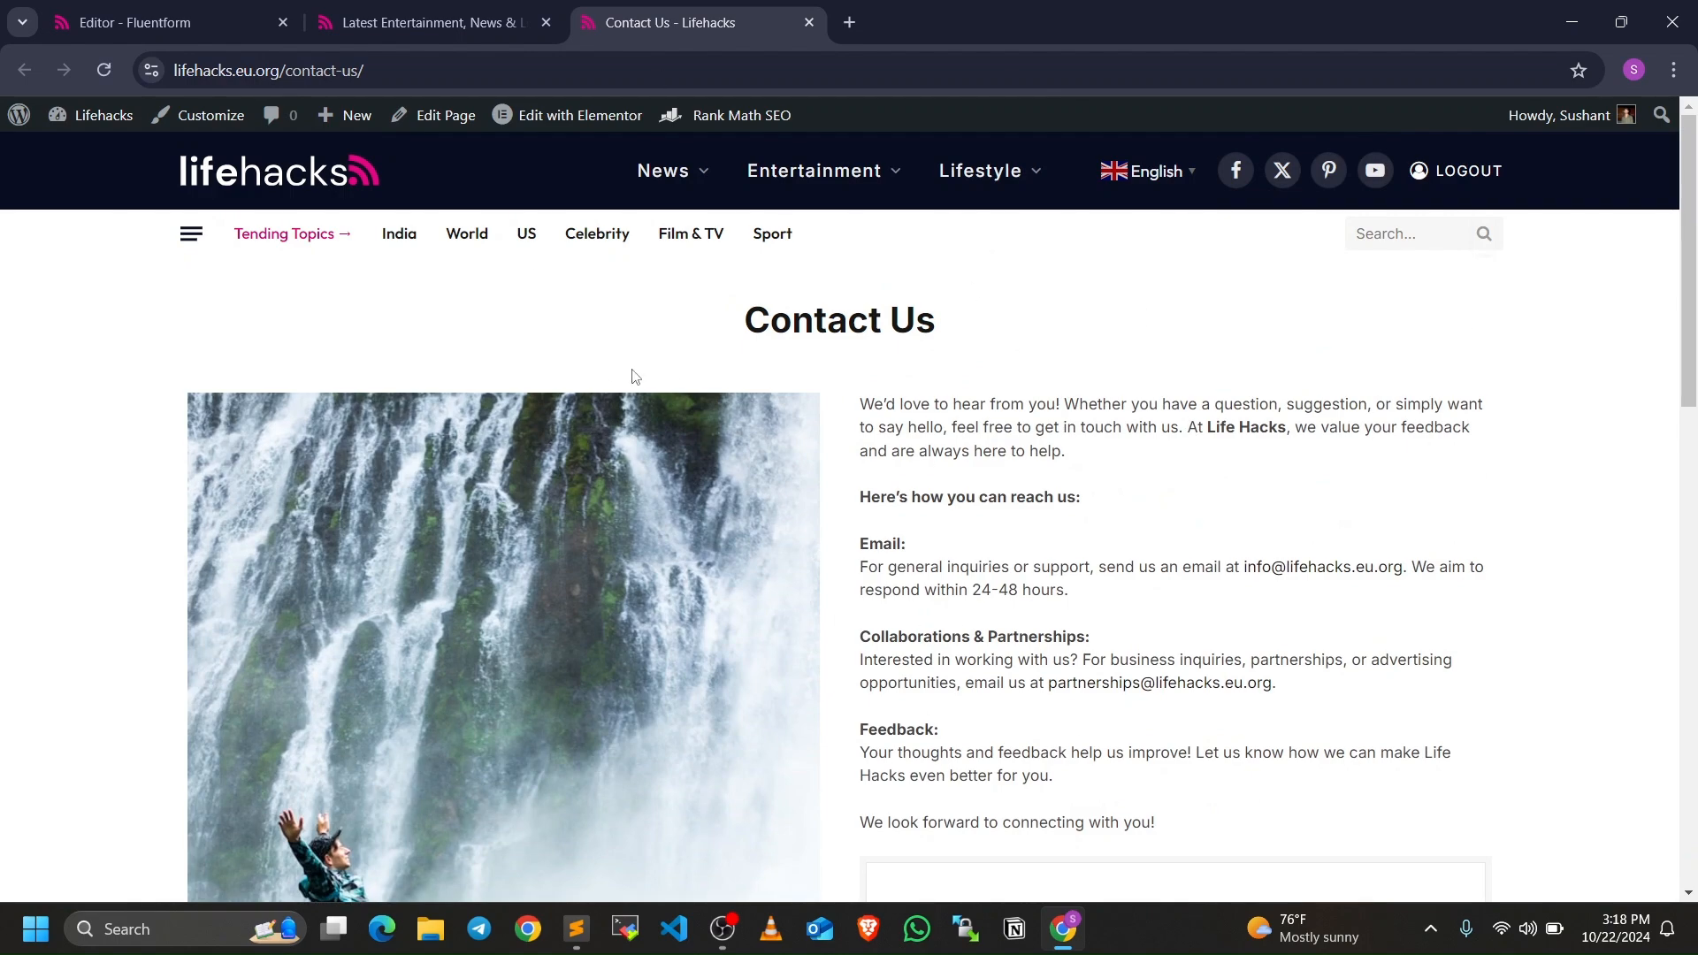
{"action": "scroll", "coordinate": [677, 396], "scroll_direction": "down", "scroll_amount": 5}
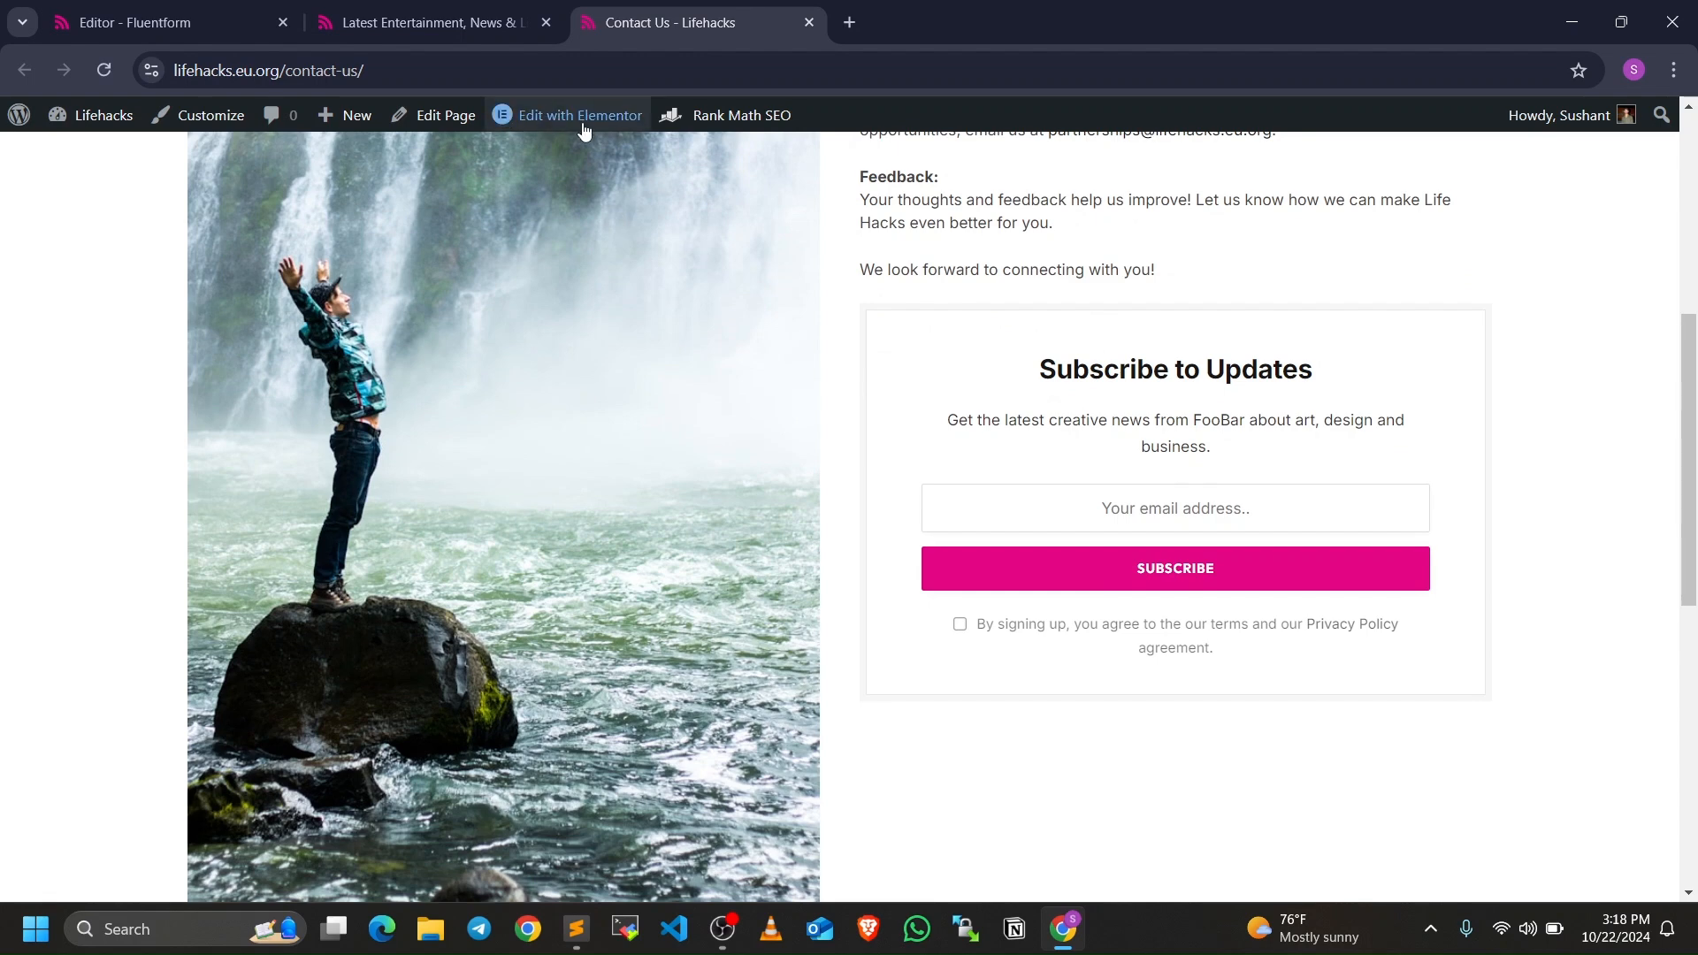
{"action": "mouse_move", "coordinate": [586, 132]}
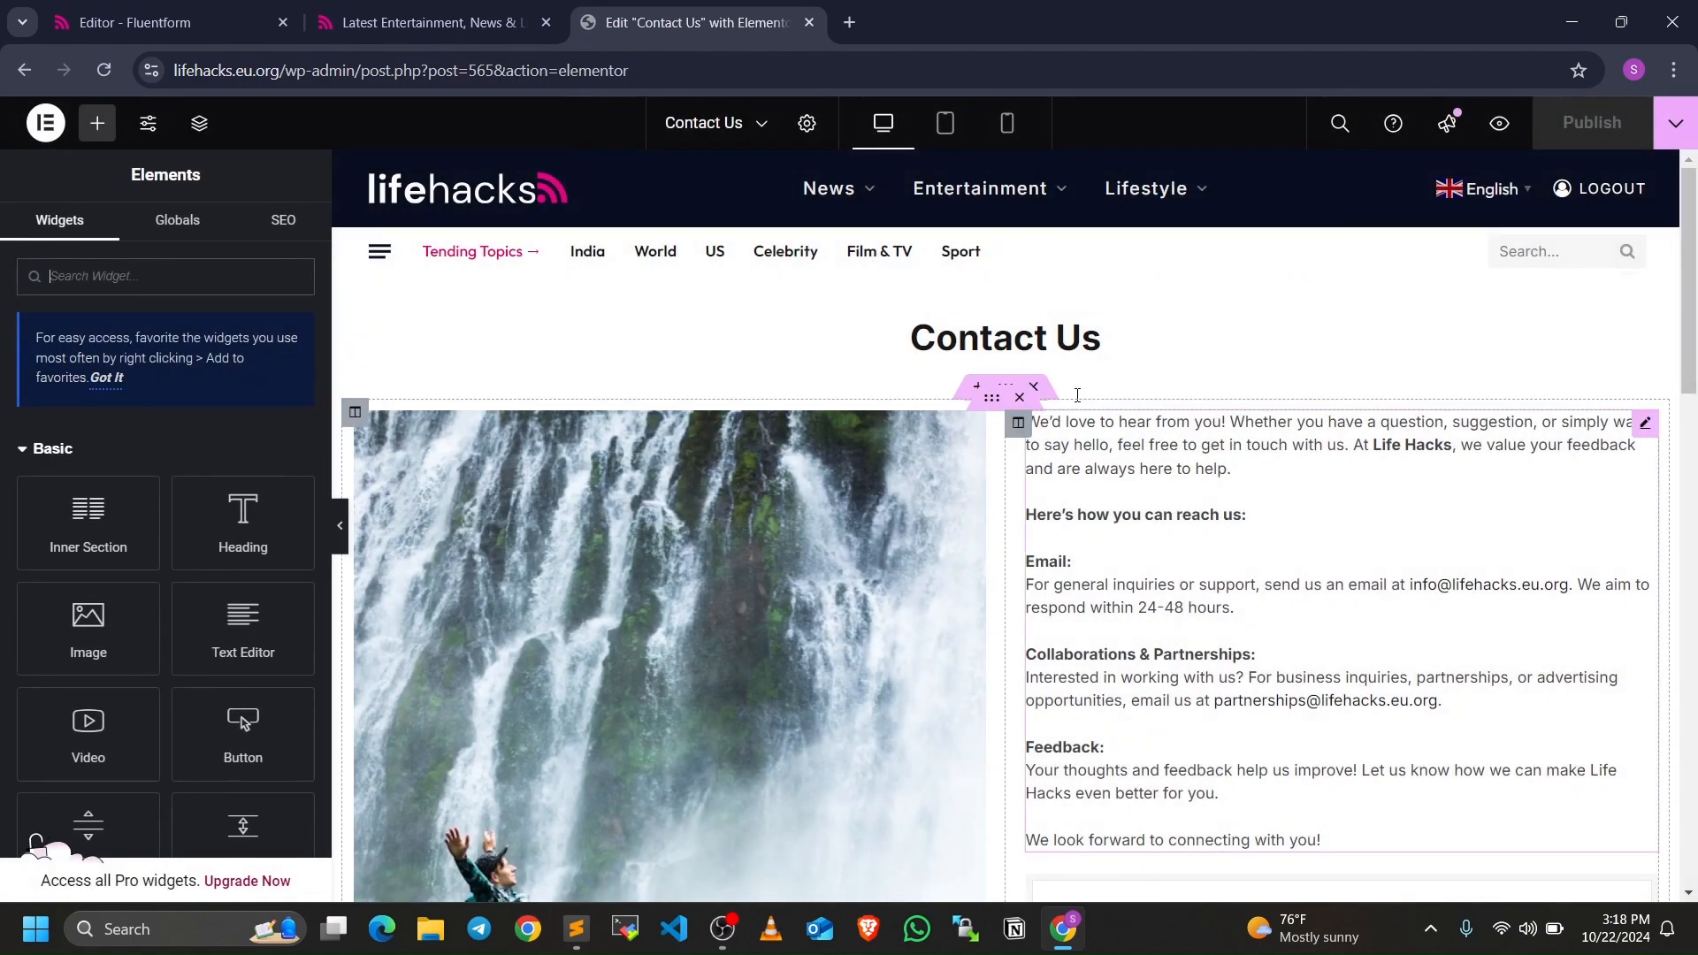
- Insert a Fluent Forms widget above the Subscribe to Updates box and set it to show Contact Us Form (4)
{"action": "scroll", "coordinate": [992, 522], "scroll_direction": "down", "scroll_amount": 3}
{"action": "scroll", "coordinate": [992, 522], "scroll_direction": "down", "scroll_amount": 3}
{"action": "left_click", "coordinate": [156, 292]}
{"action": "type", "text": "for"}
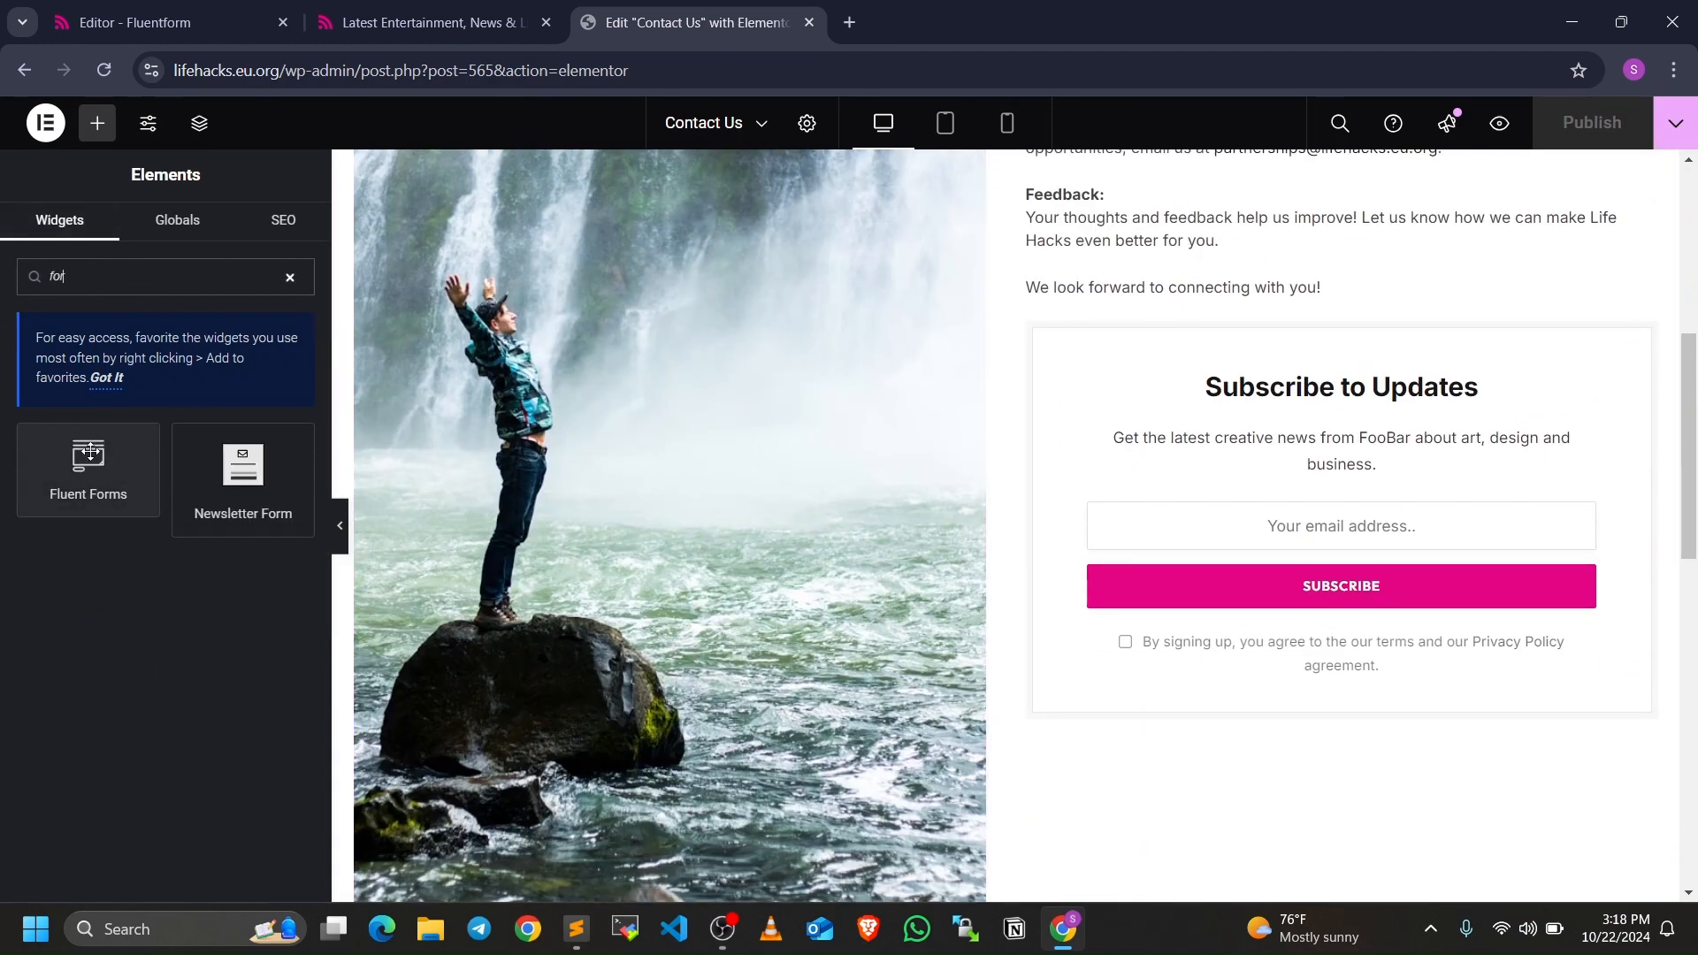
{"action": "left_click_drag", "start_coordinate": [91, 469], "coordinate": [1455, 391]}
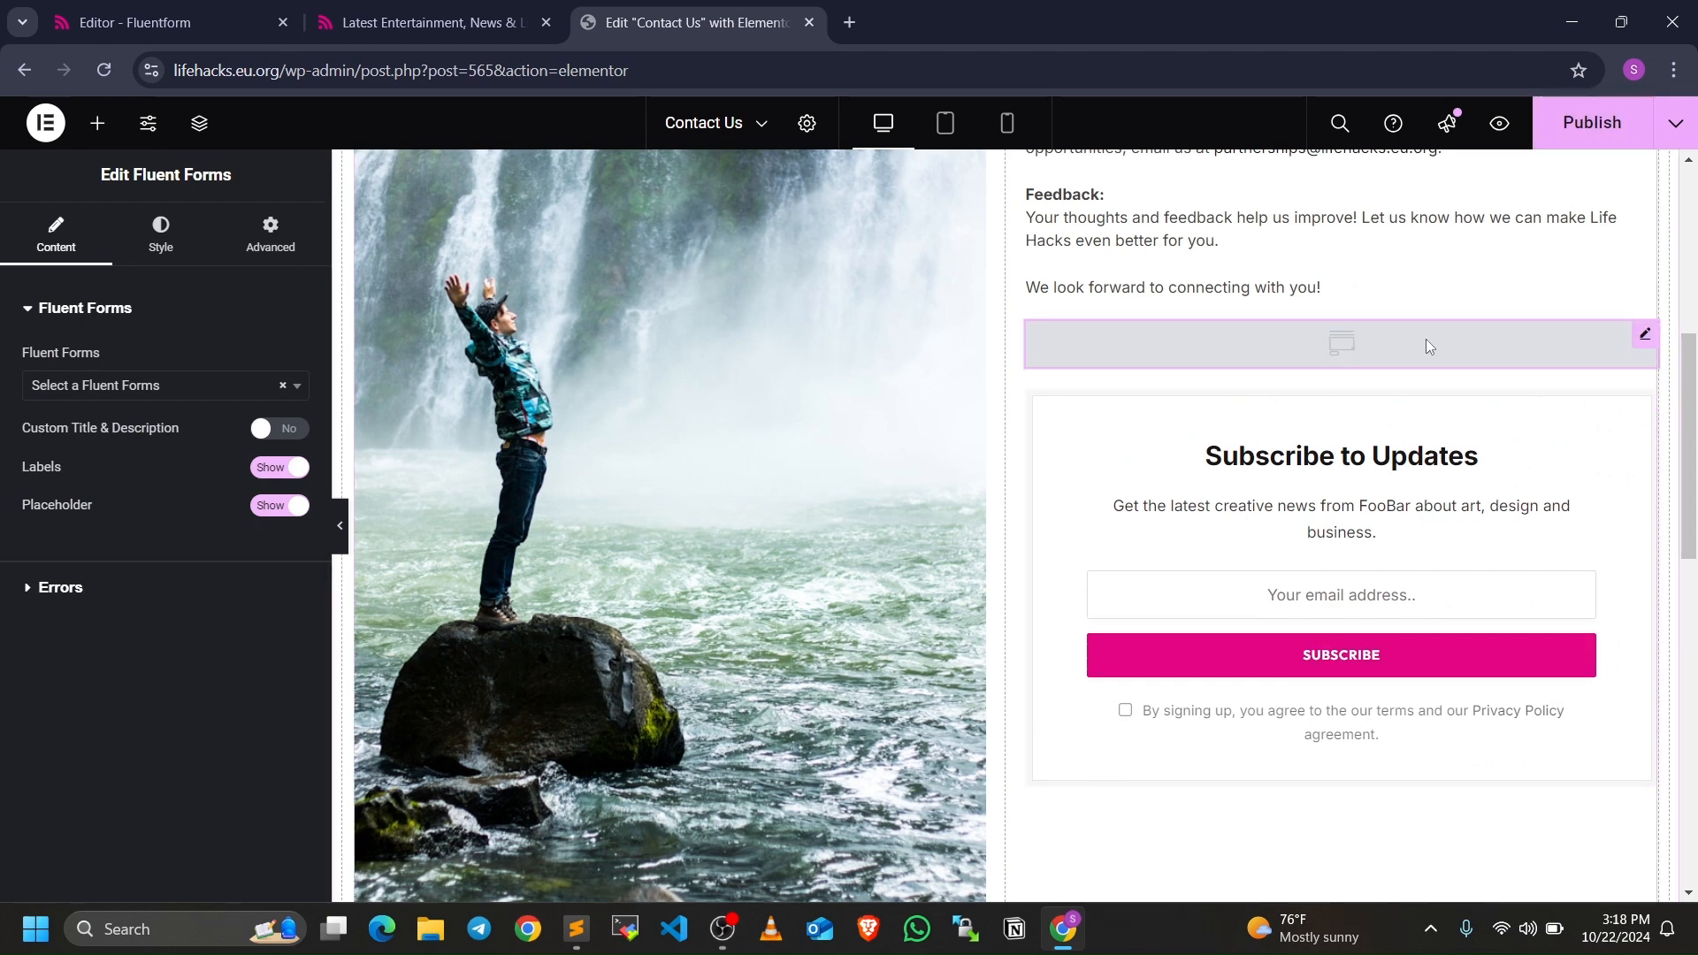
{"action": "left_click", "coordinate": [168, 386]}
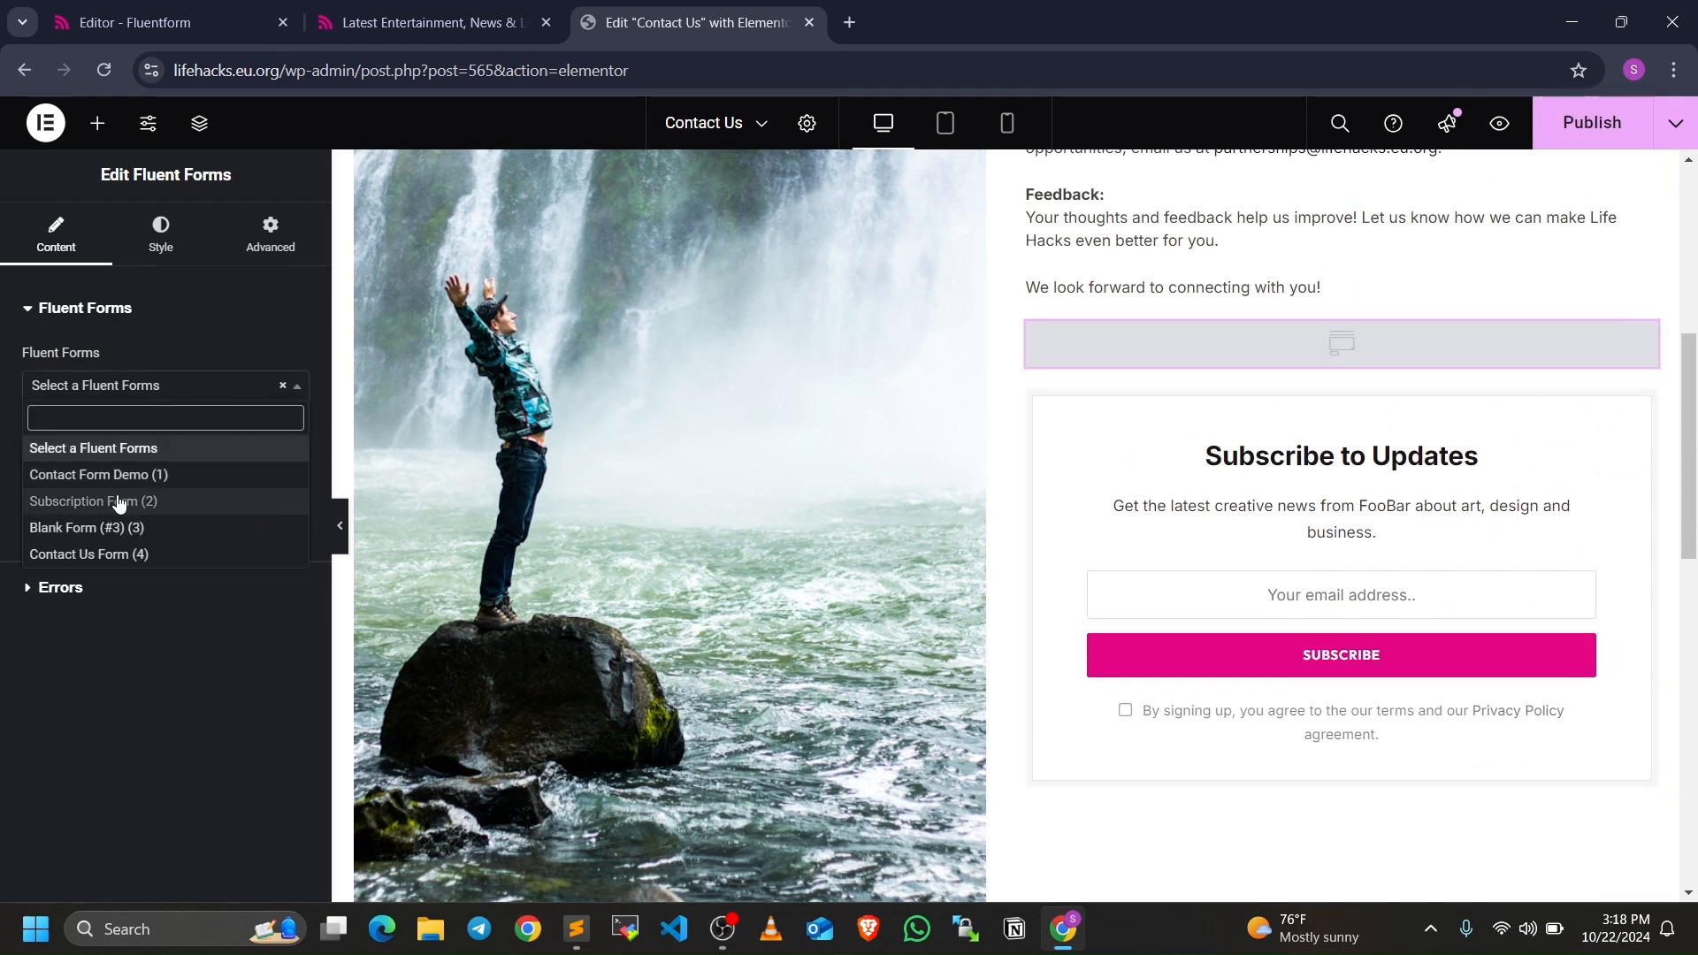
{"action": "left_click", "coordinate": [156, 554]}
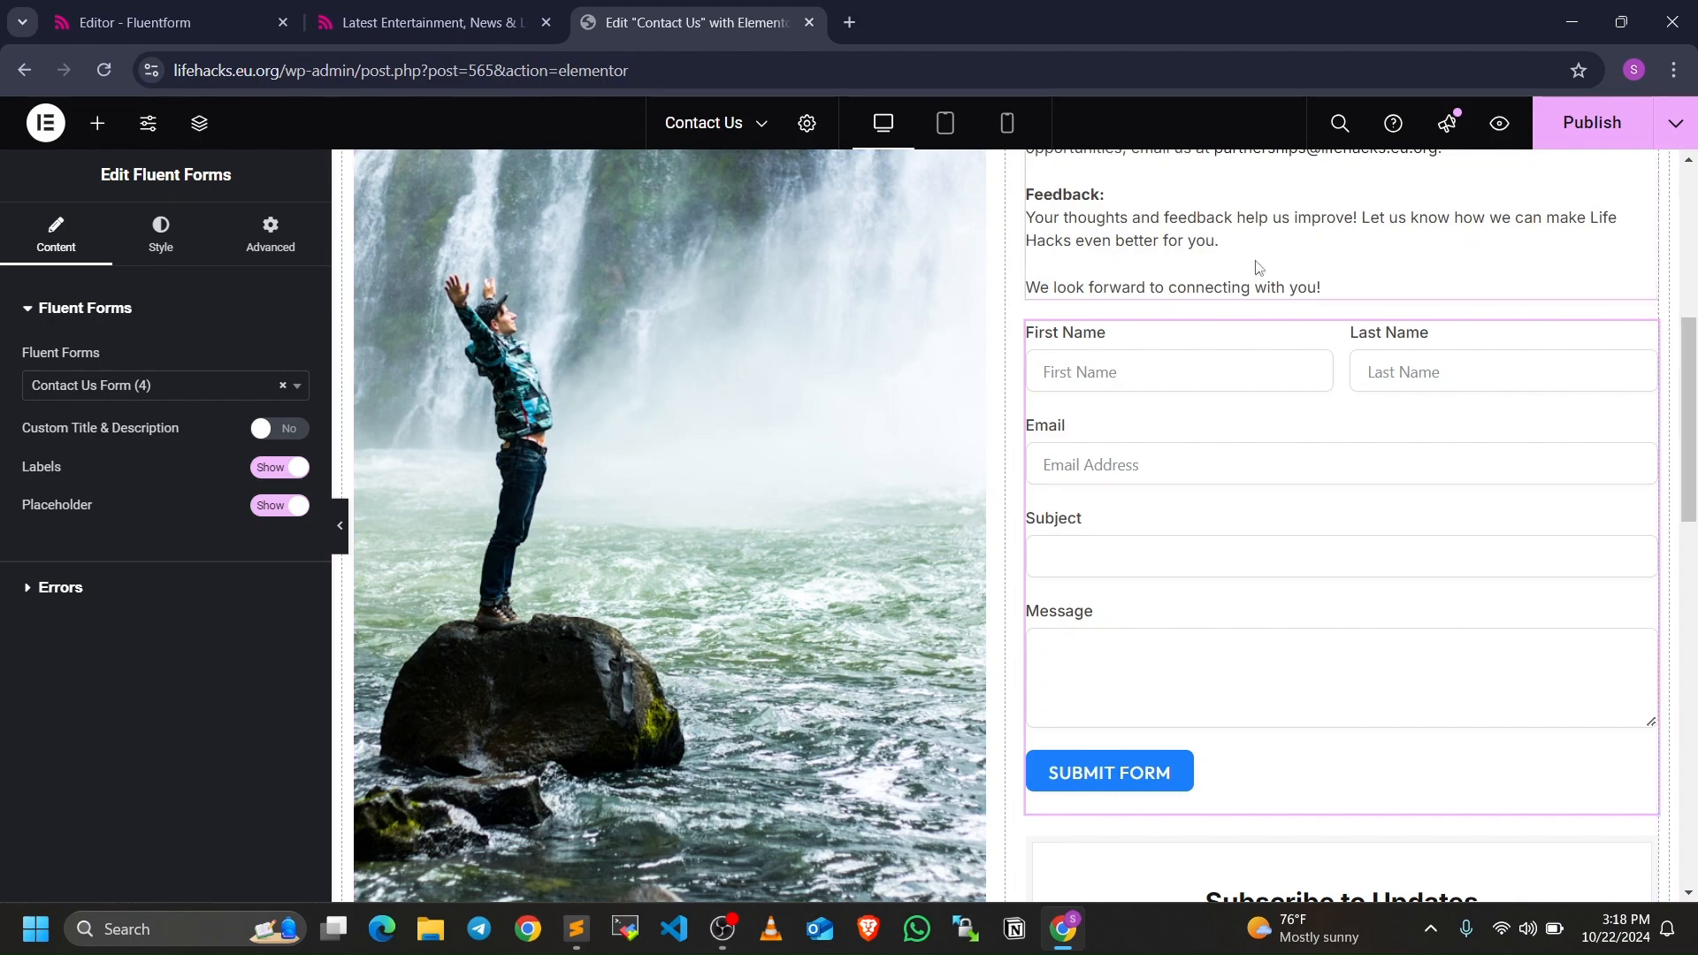
- Preview the embedded form in the full-width page layout, and return to editing the Fluent Forms widget
{"action": "left_click", "coordinate": [345, 526]}
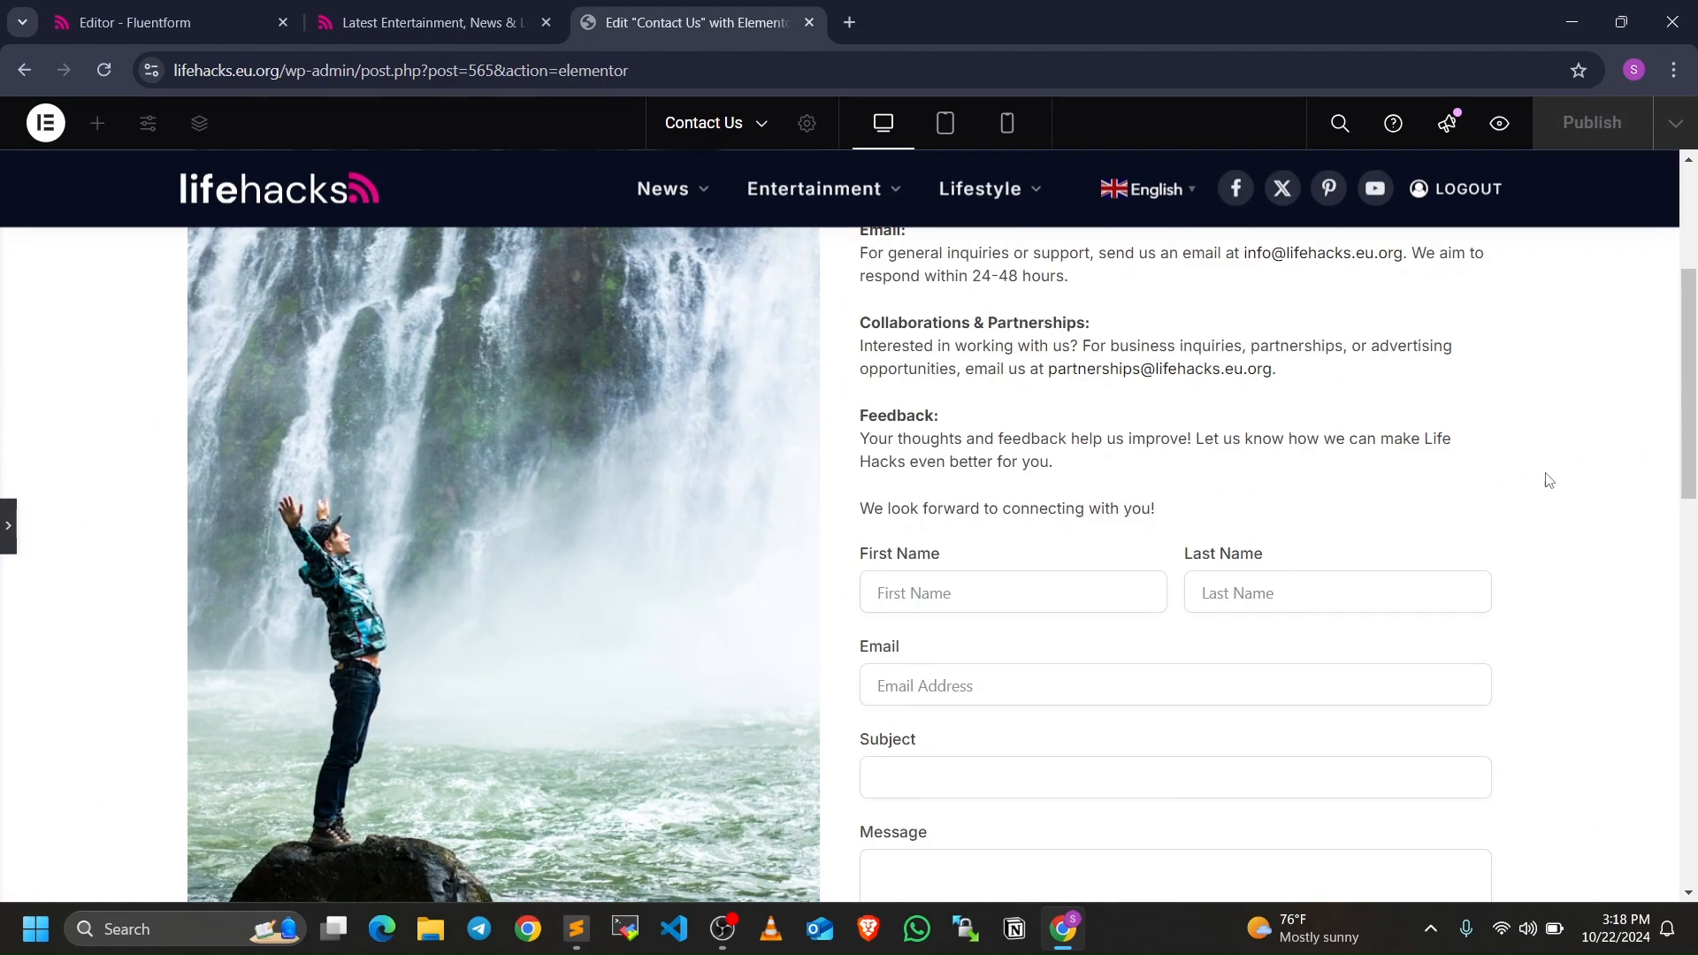
{"action": "scroll", "coordinate": [974, 251], "scroll_direction": "down", "scroll_amount": 3}
{"action": "left_click", "coordinate": [6, 529]}
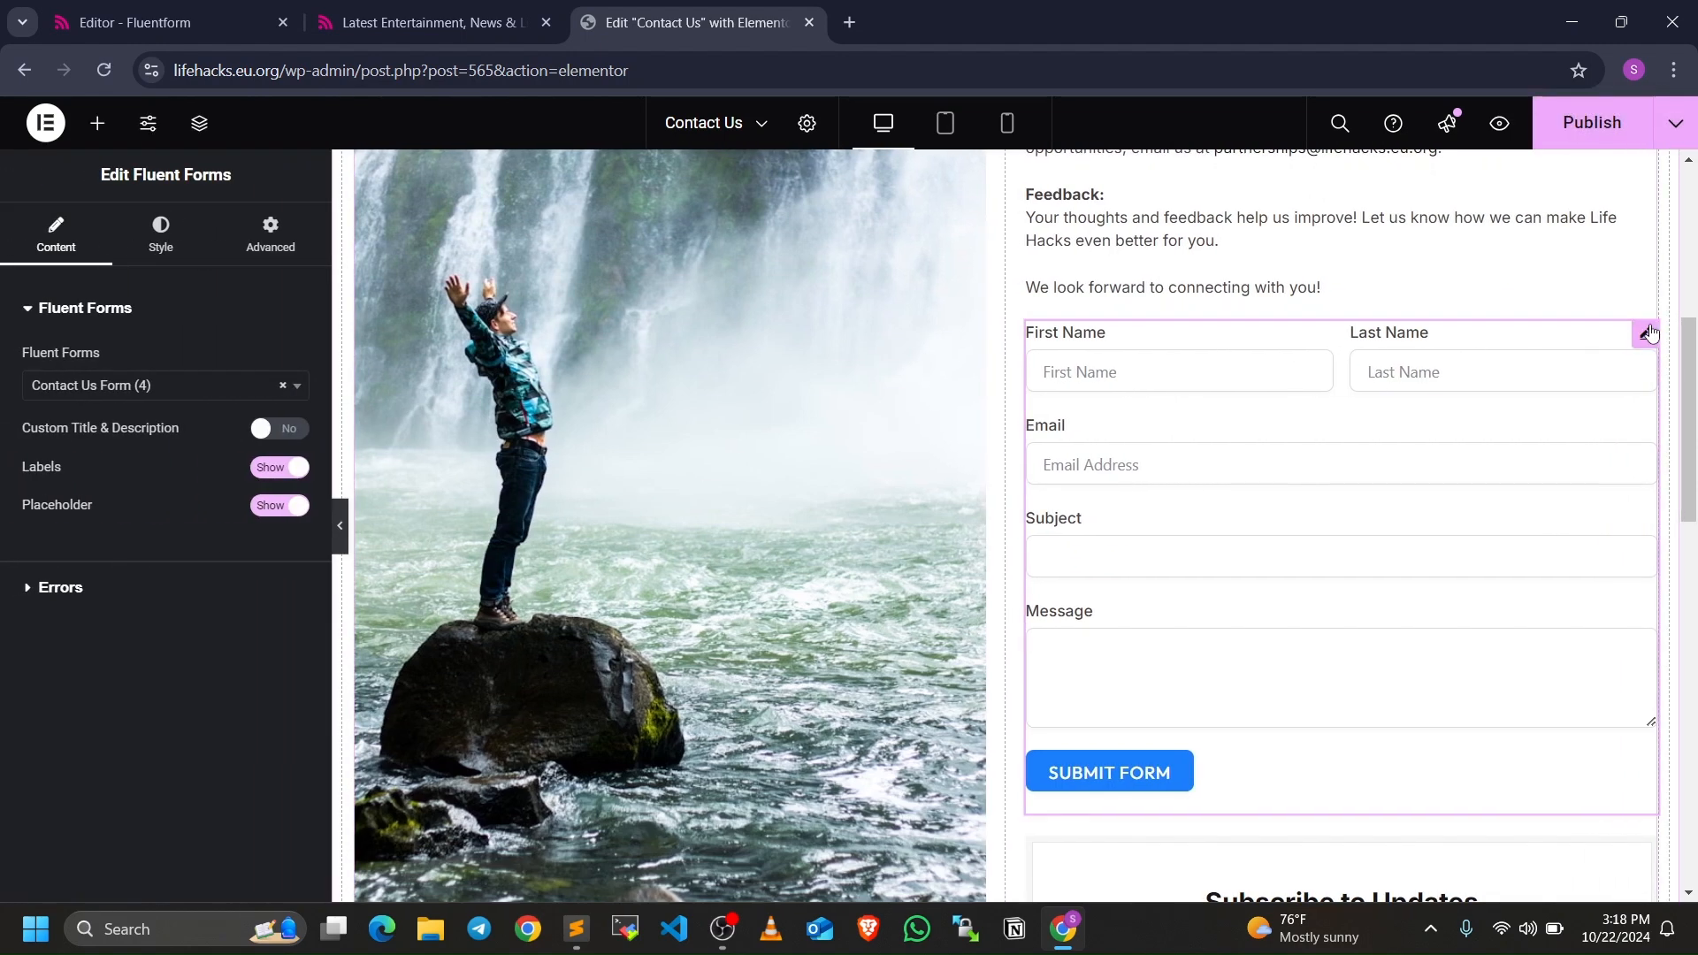
- Set the form container's padding to 20 px on all four sides
{"action": "left_click", "coordinate": [168, 248]}
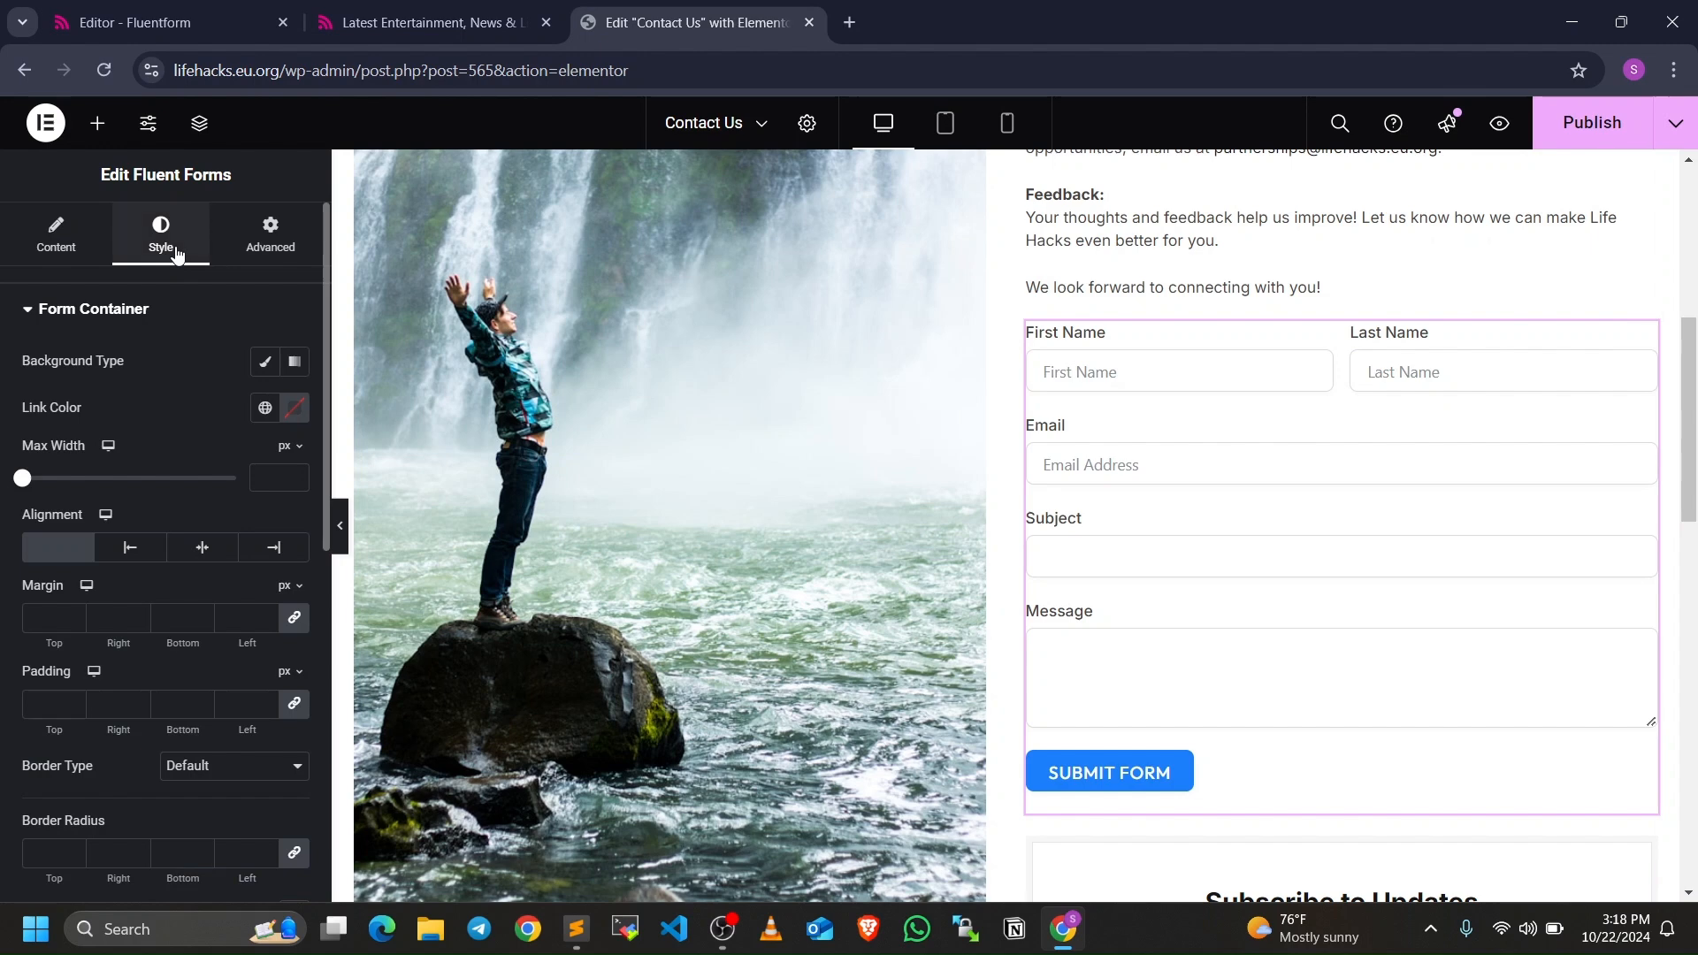
{"action": "scroll", "coordinate": [106, 566], "scroll_direction": "down", "scroll_amount": 3}
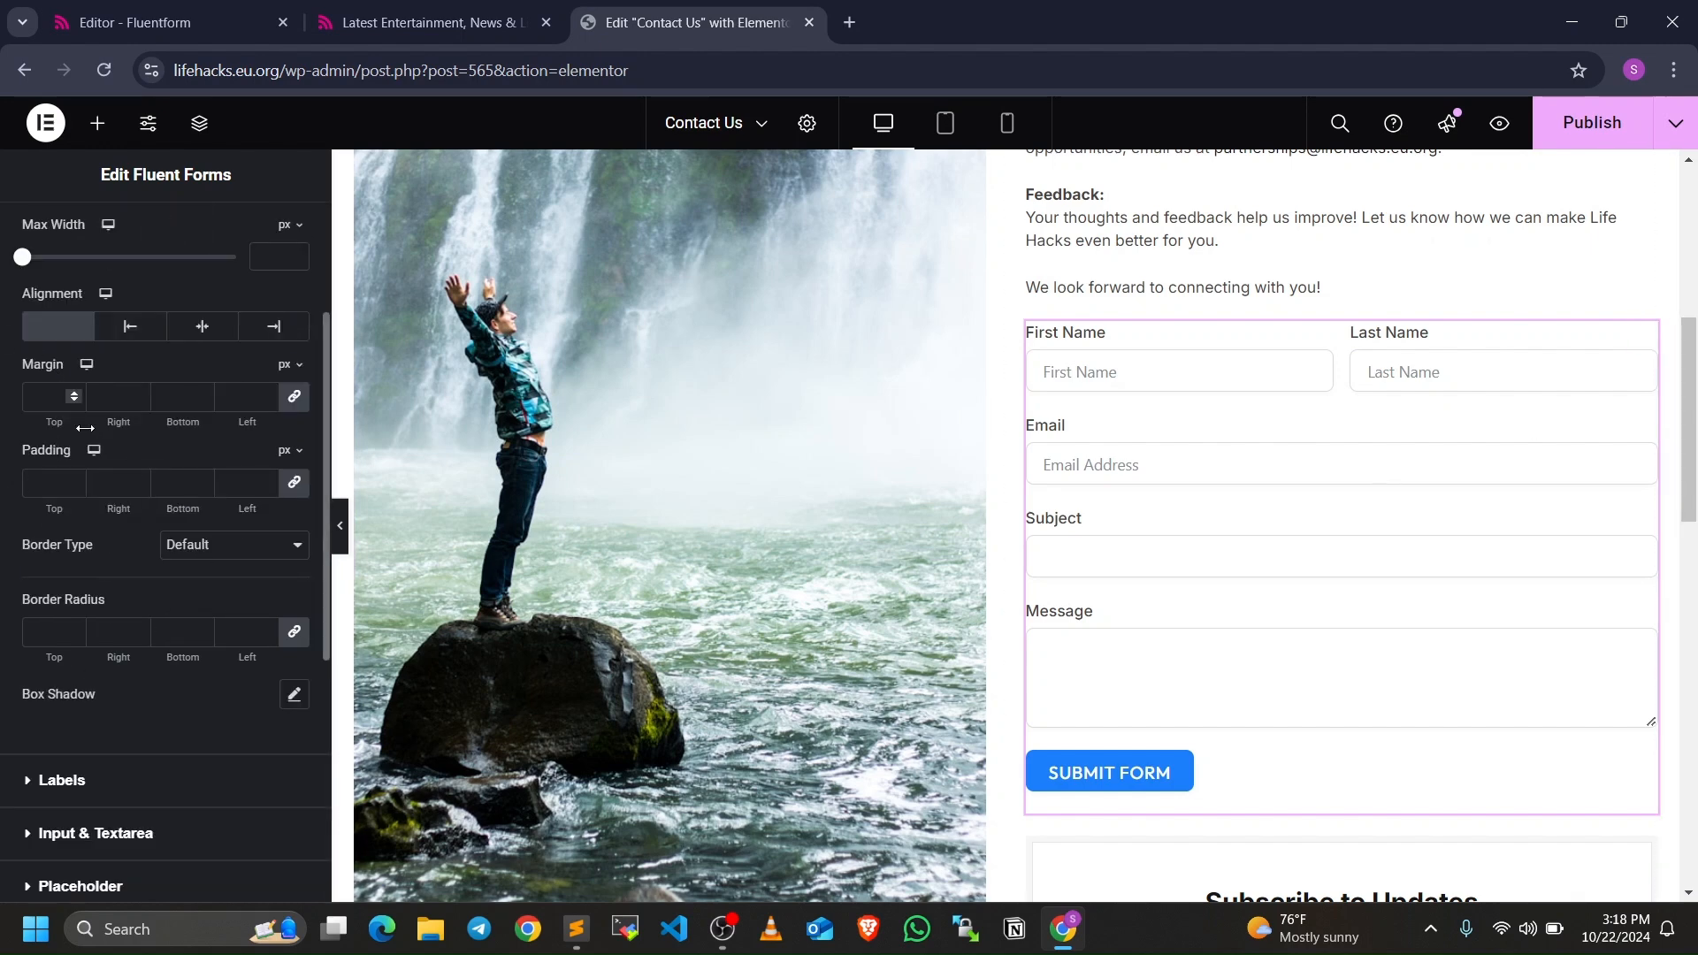
{"action": "left_click", "coordinate": [47, 478]}
{"action": "type", "text": "20"}
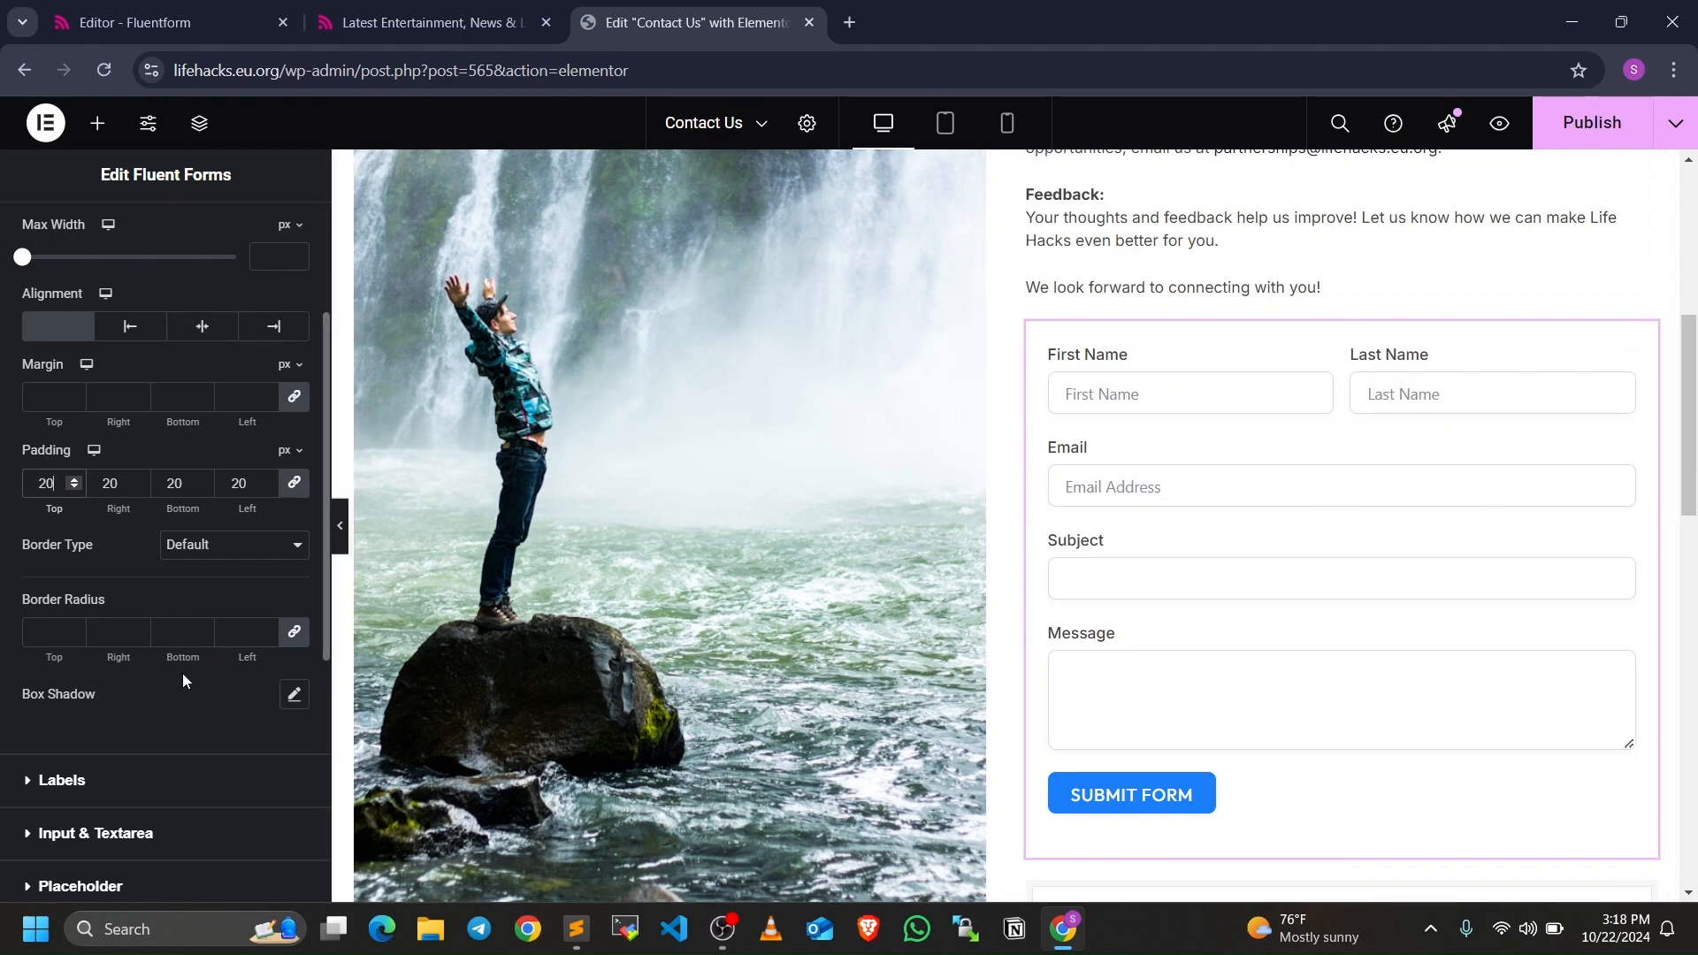
- Add an outline box shadow to the form container with a blur of 2
{"action": "scroll", "coordinate": [33, 433], "scroll_direction": "down", "scroll_amount": 3}
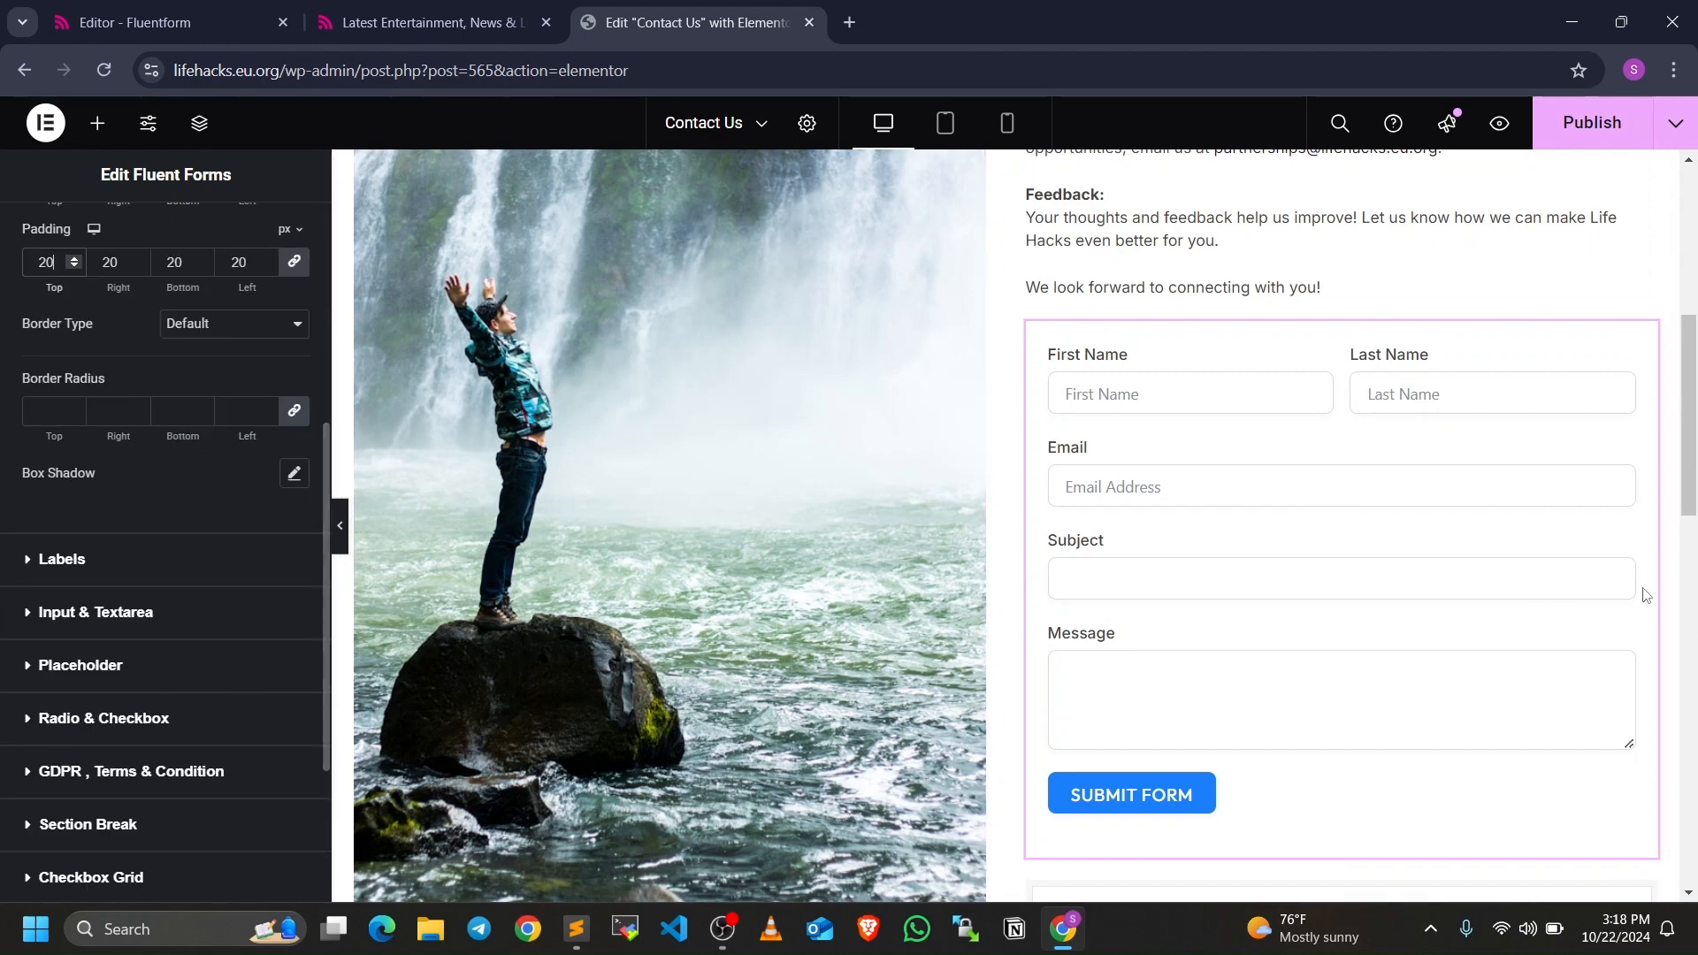
{"action": "scroll", "coordinate": [155, 575], "scroll_direction": "down", "scroll_amount": 3}
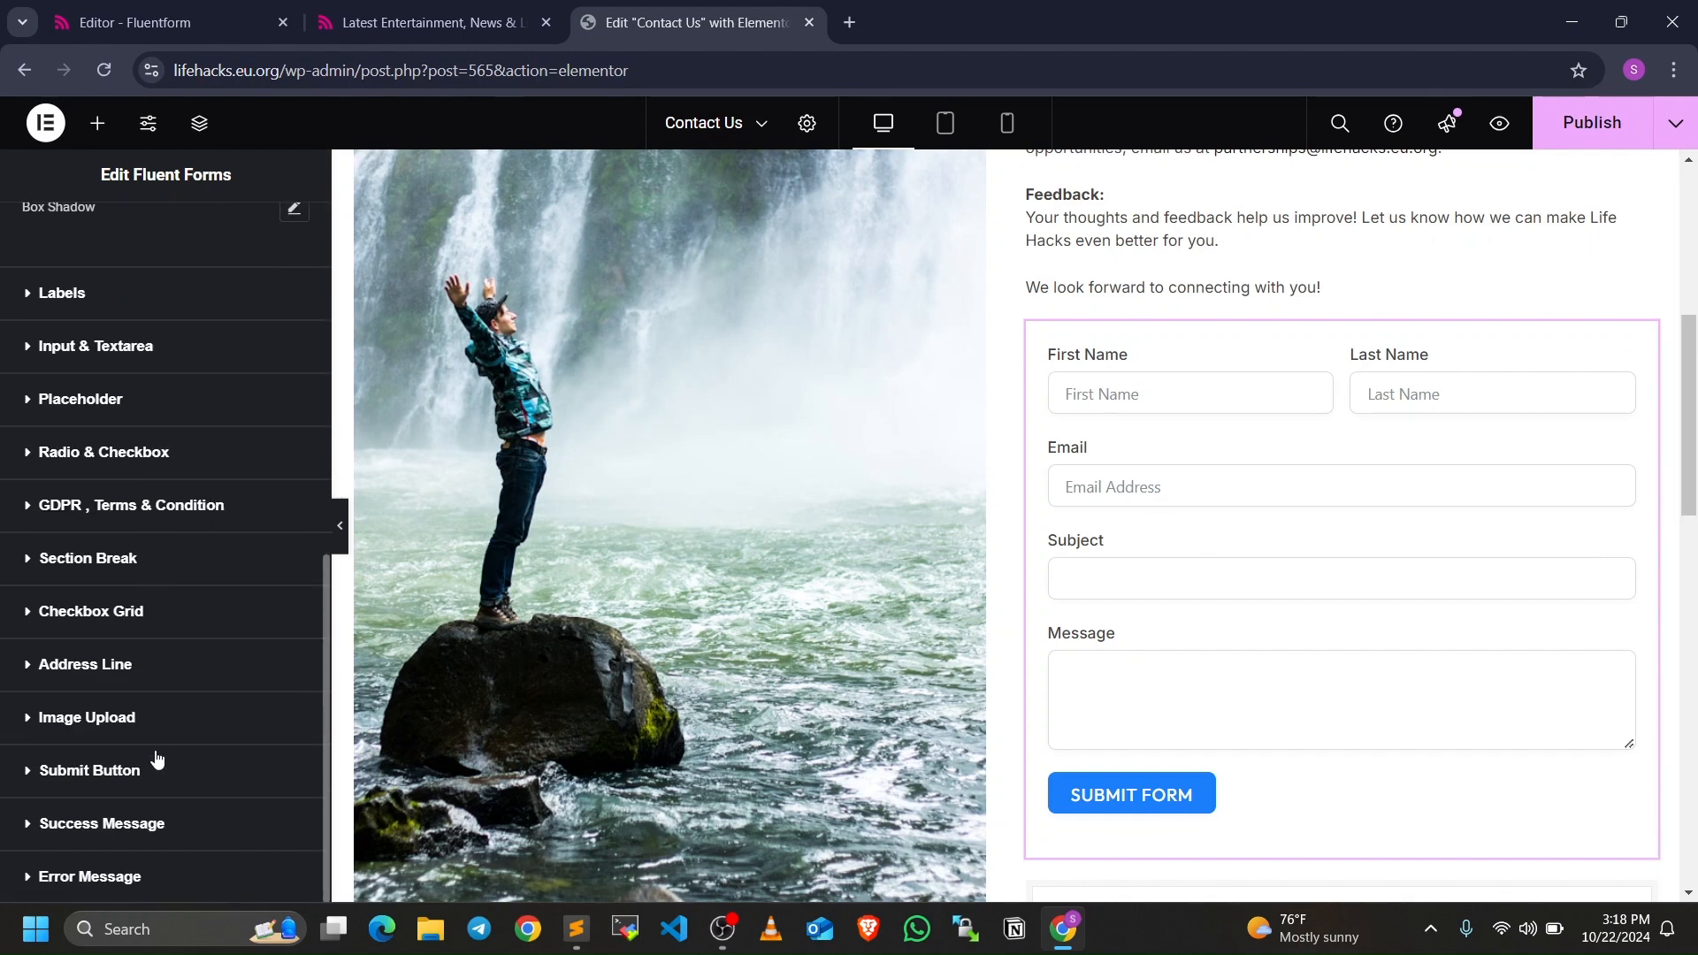
{"action": "scroll", "coordinate": [157, 759], "scroll_direction": "up", "scroll_amount": 5}
{"action": "scroll", "coordinate": [211, 605], "scroll_direction": "down", "scroll_amount": 2}
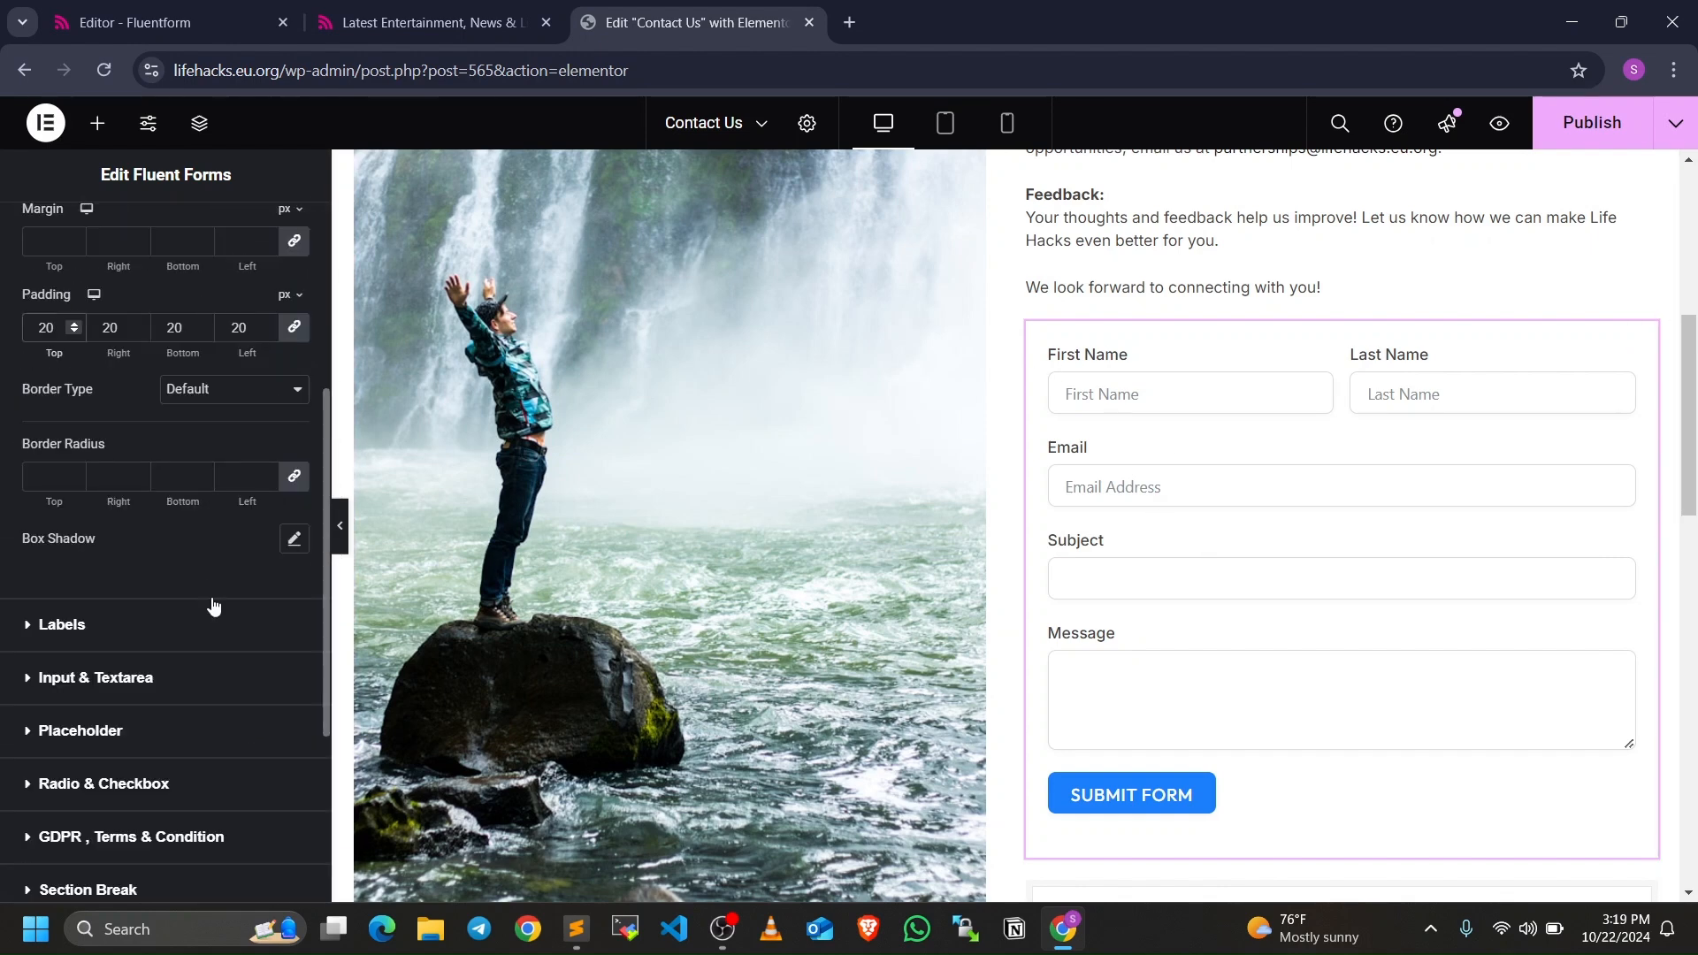
{"action": "left_click", "coordinate": [295, 542]}
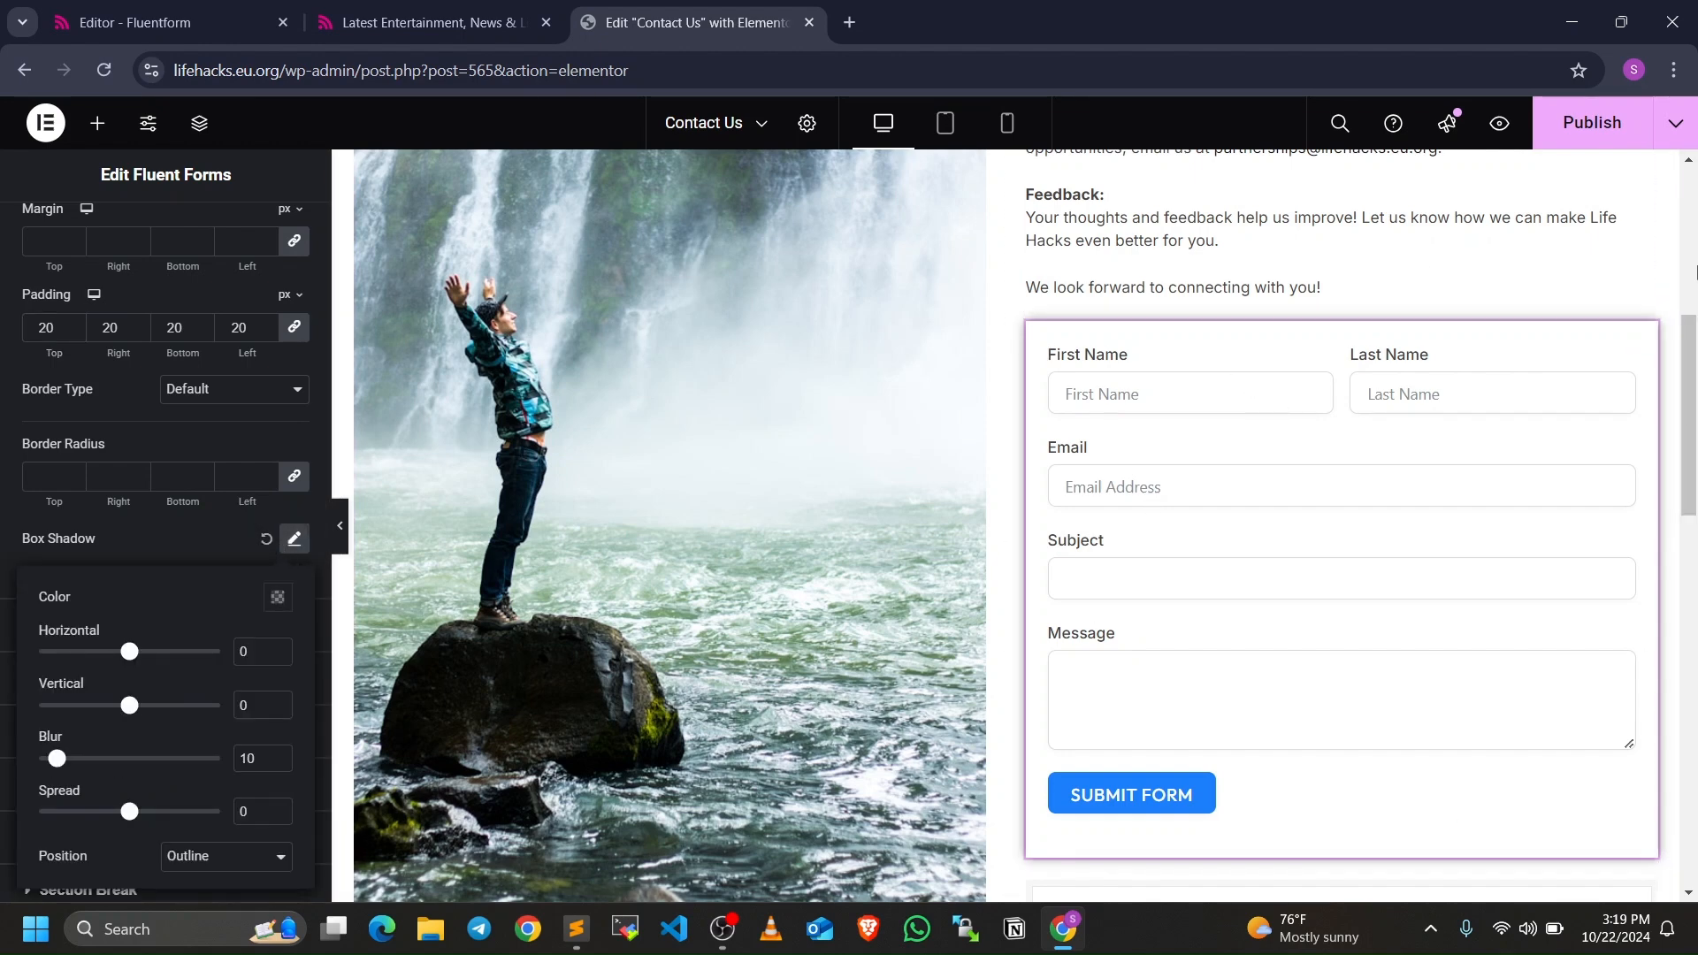
{"action": "scroll", "coordinate": [256, 520], "scroll_direction": "down", "scroll_amount": 3}
{"action": "double_click", "coordinate": [253, 546]}
{"action": "type", "text": "2"}
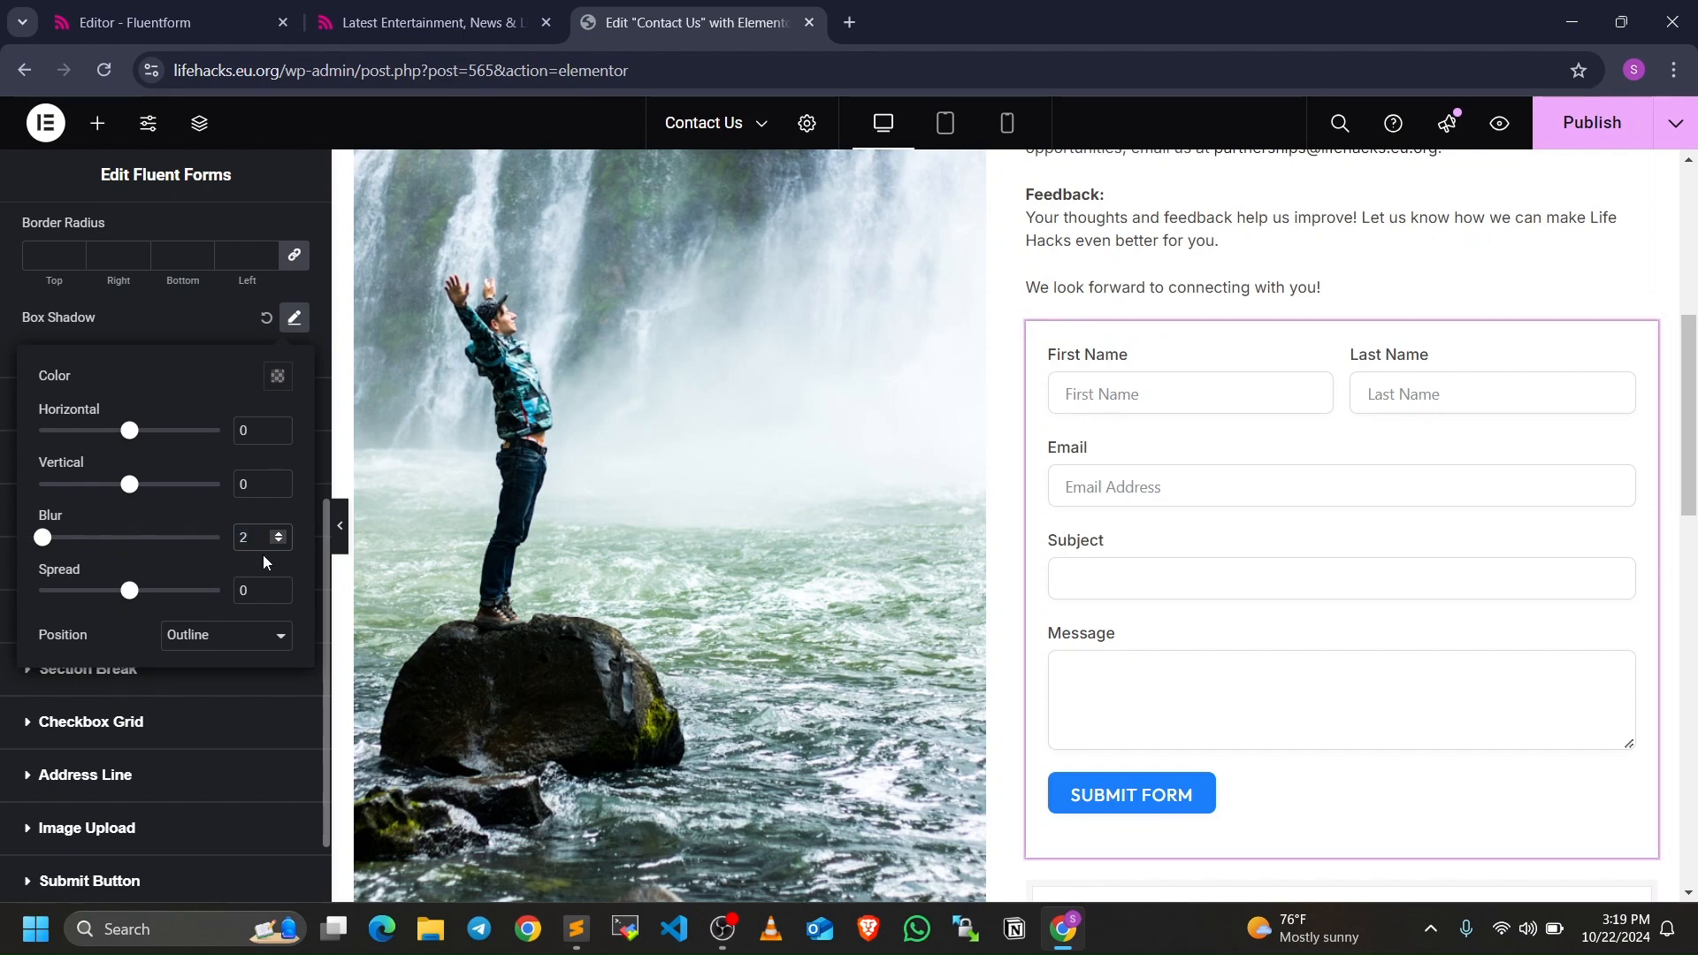
- Check the form's padding and shadow in the full-width page layout, and return to the widget settings
{"action": "left_click", "coordinate": [345, 529]}
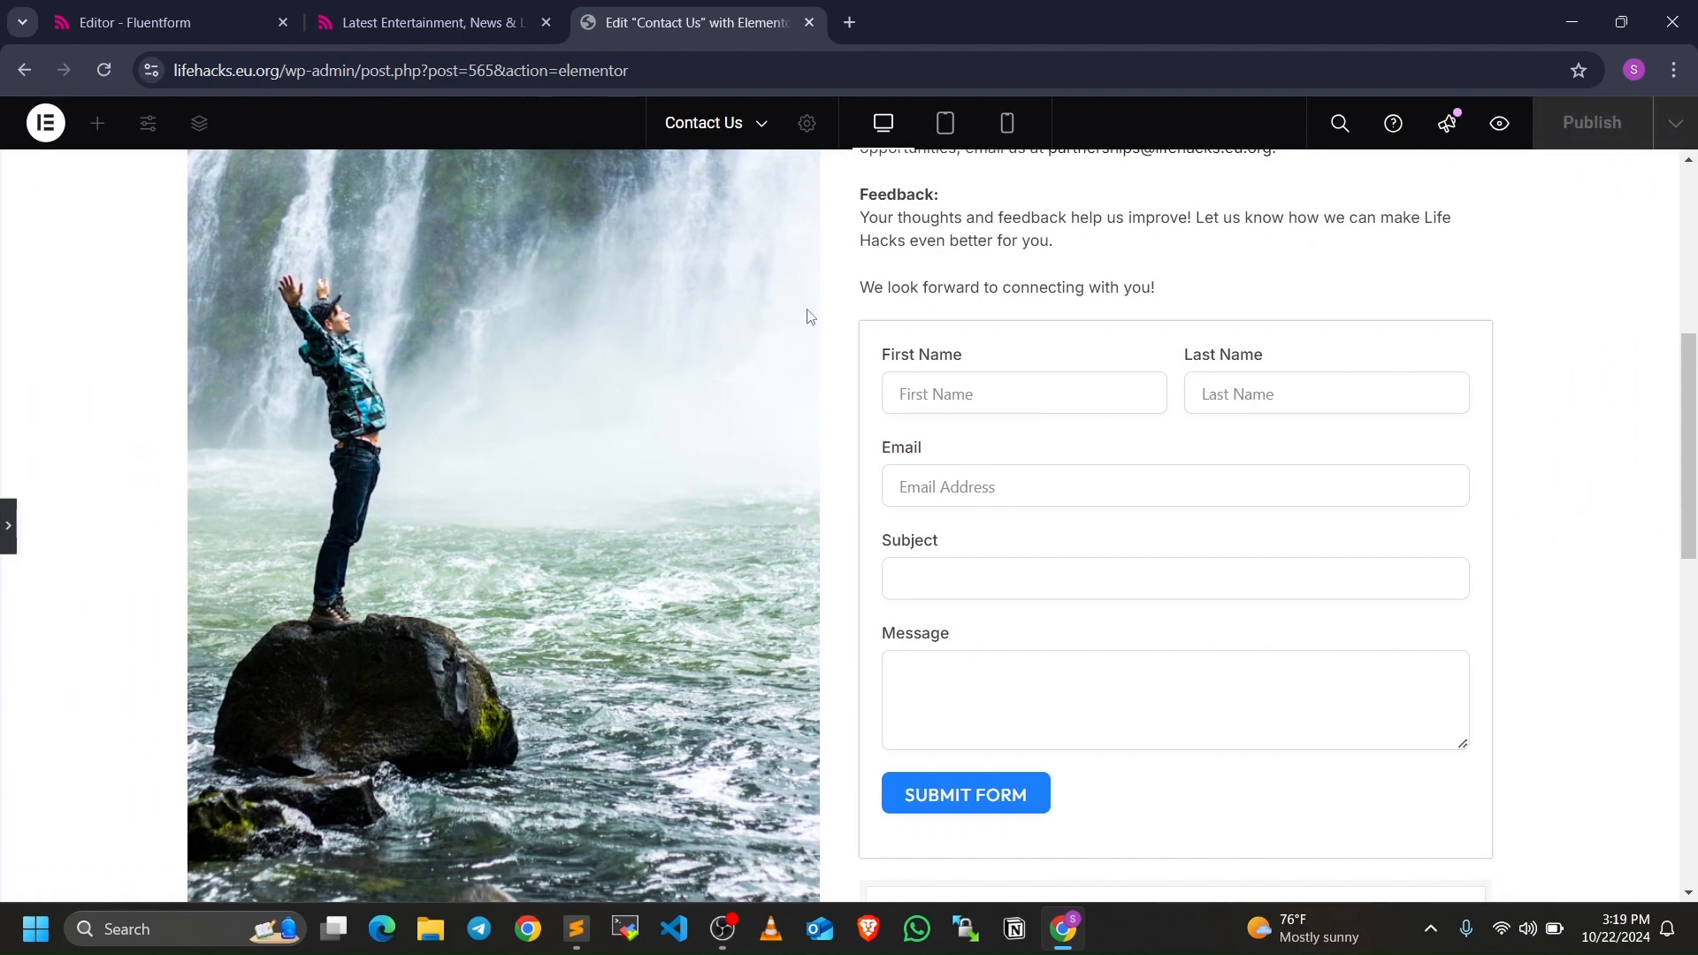
{"action": "scroll", "coordinate": [1101, 448], "scroll_direction": "down", "scroll_amount": 2}
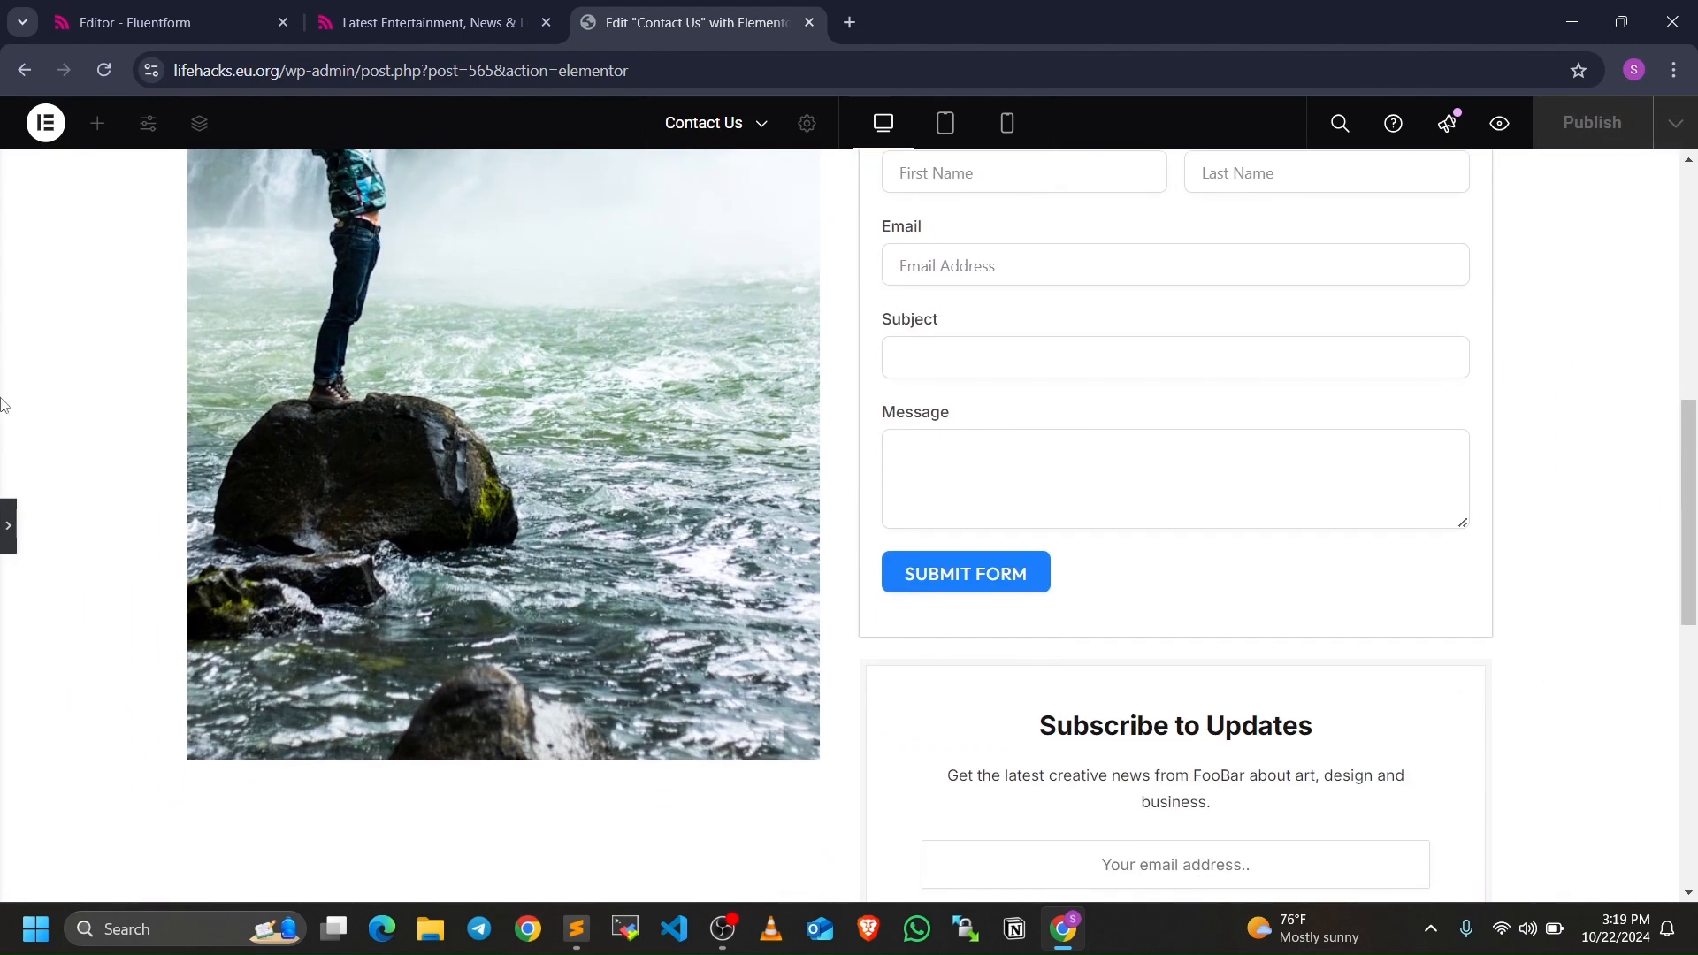
{"action": "left_click", "coordinate": [7, 529]}
- Publish the Contact Us page and preview the contact form on the site
{"action": "left_click", "coordinate": [1632, 141]}
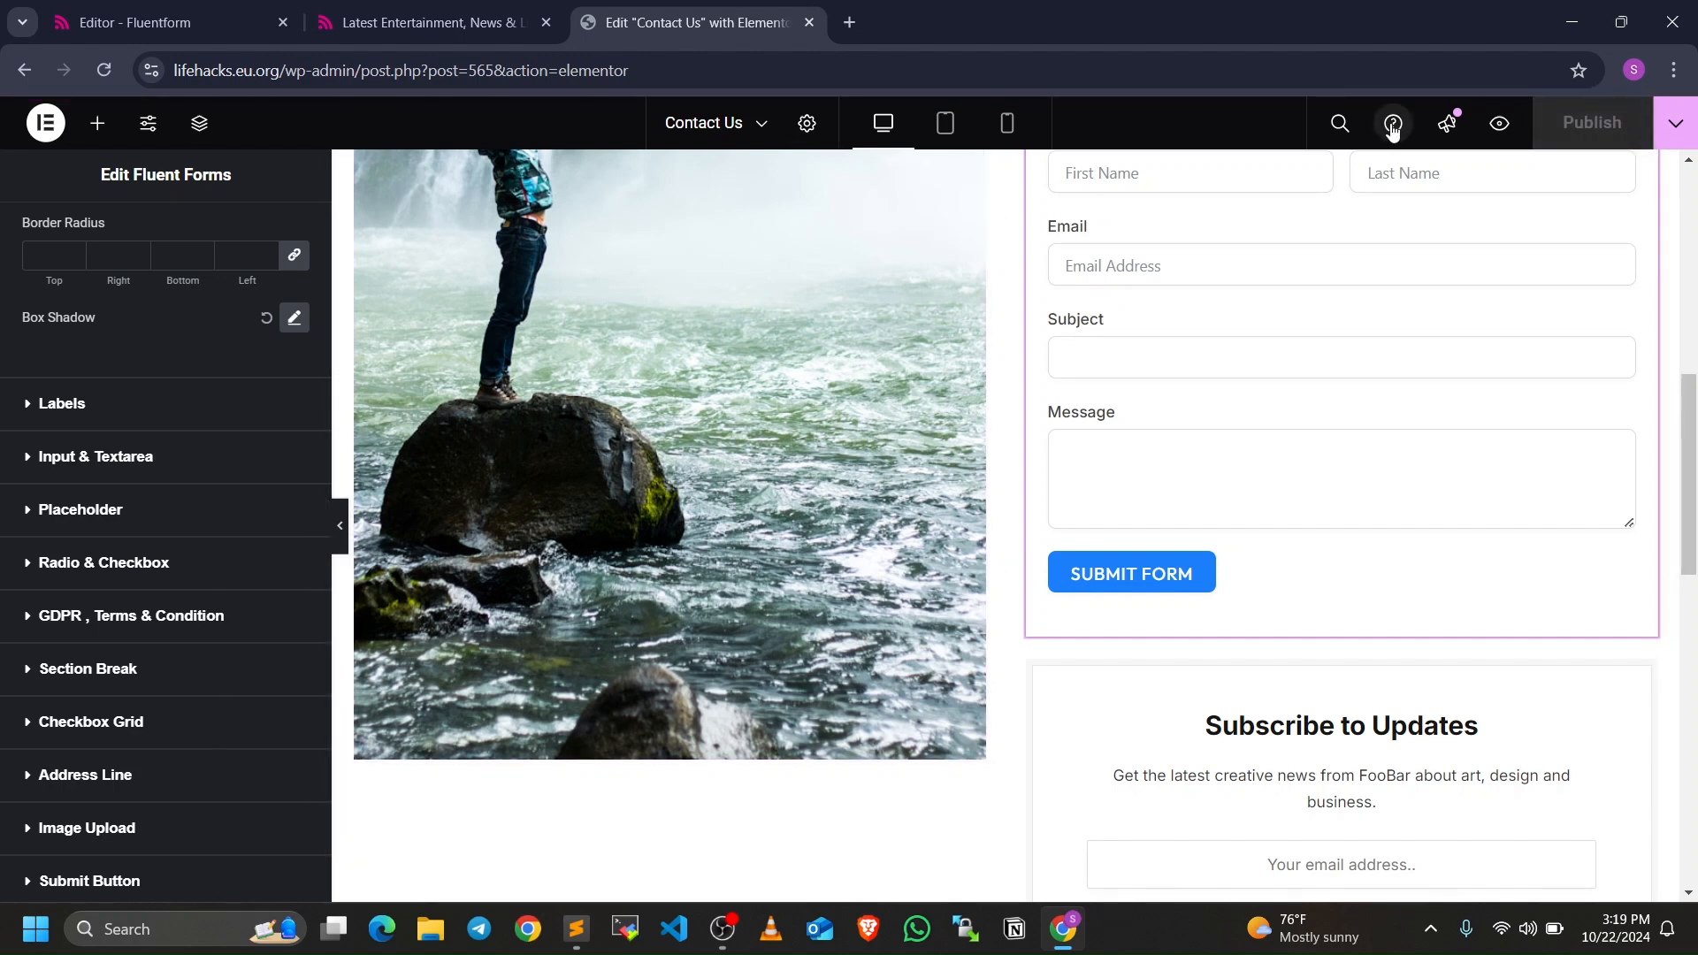
{"action": "left_click", "coordinate": [1504, 128]}
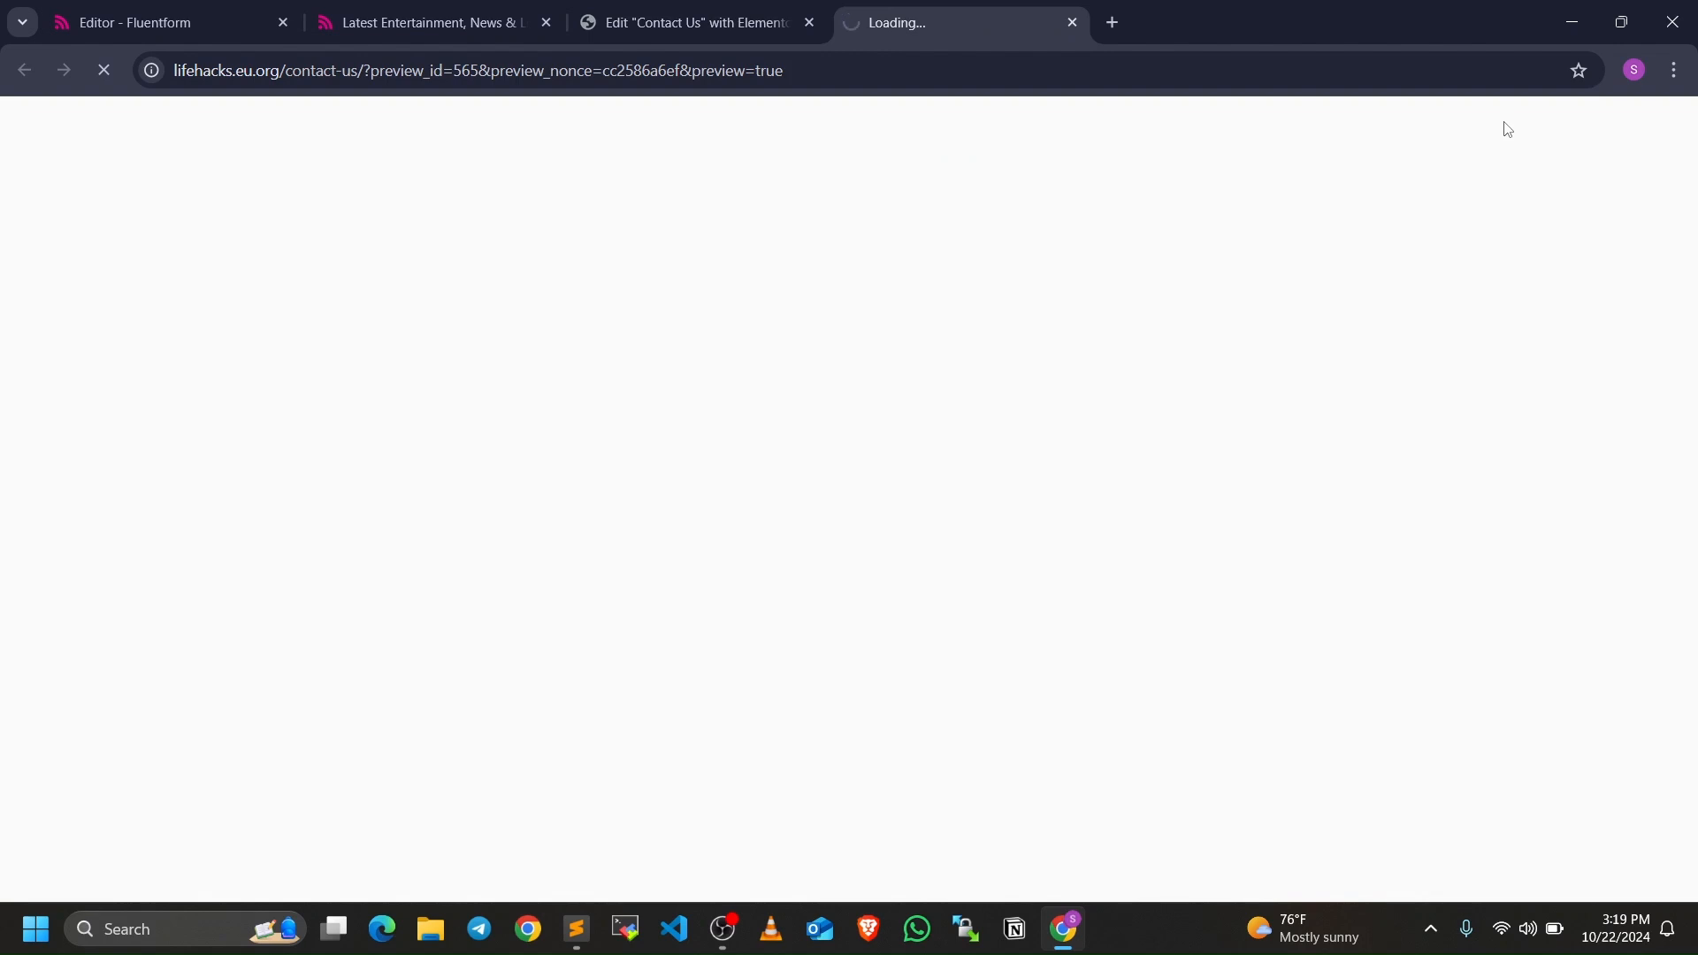
{"action": "scroll", "coordinate": [1235, 461], "scroll_direction": "down", "scroll_amount": 4}
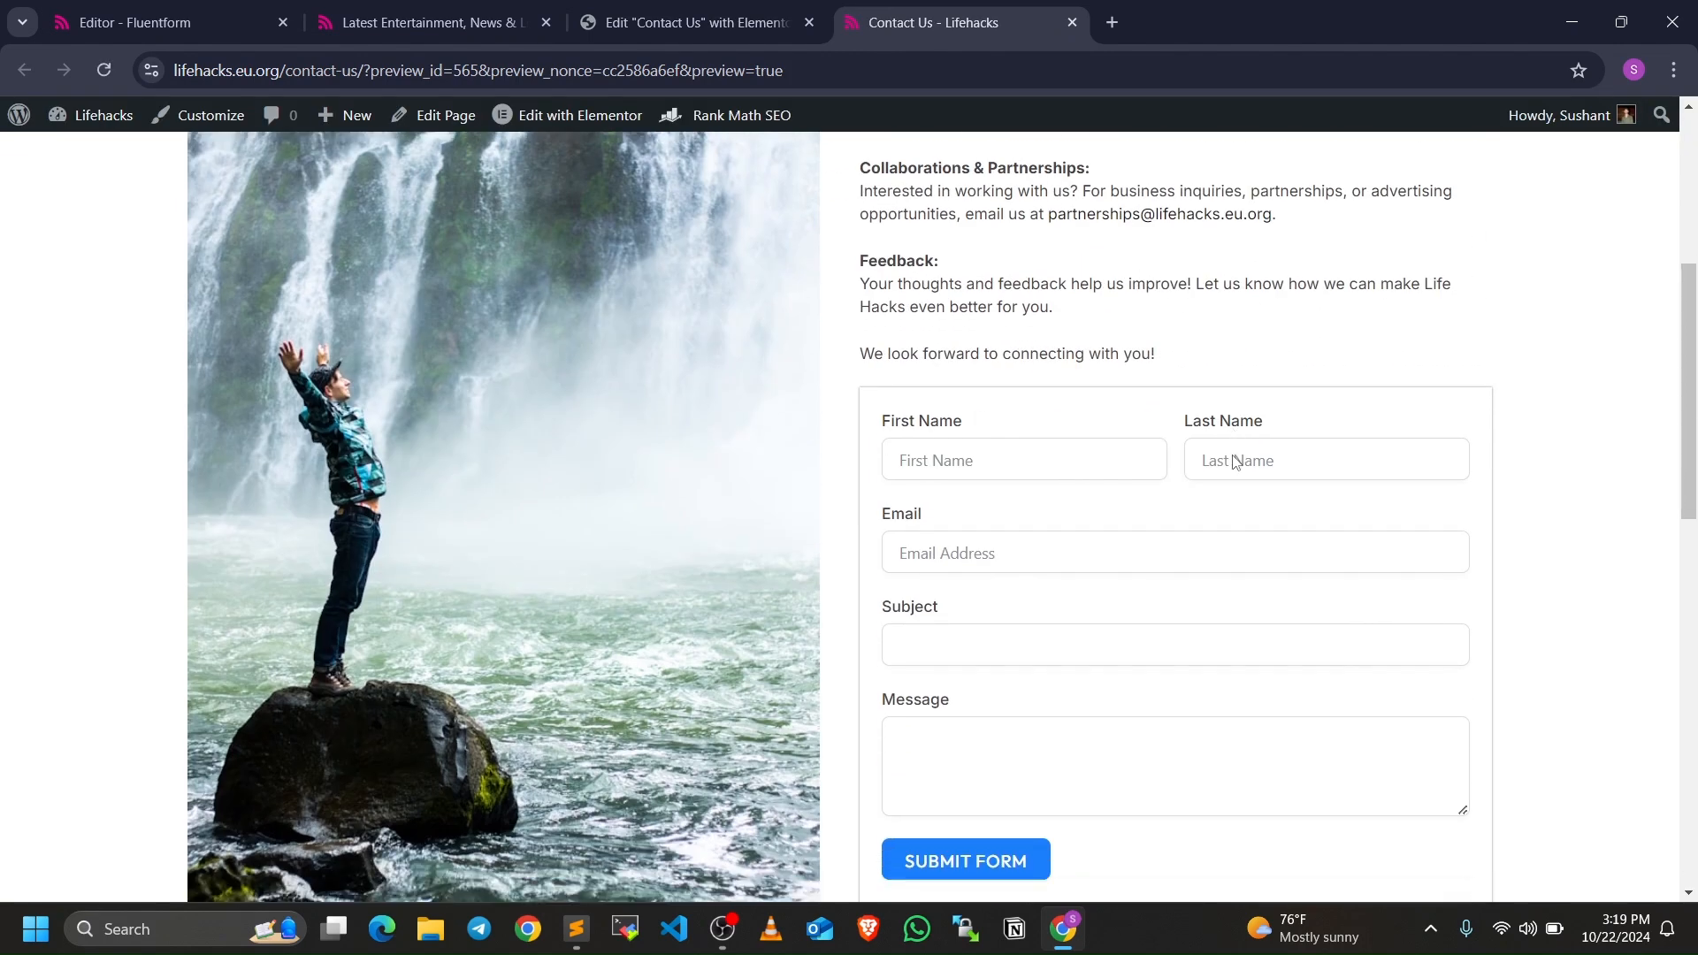
{"action": "scroll", "coordinate": [1235, 461], "scroll_direction": "down", "scroll_amount": 2}
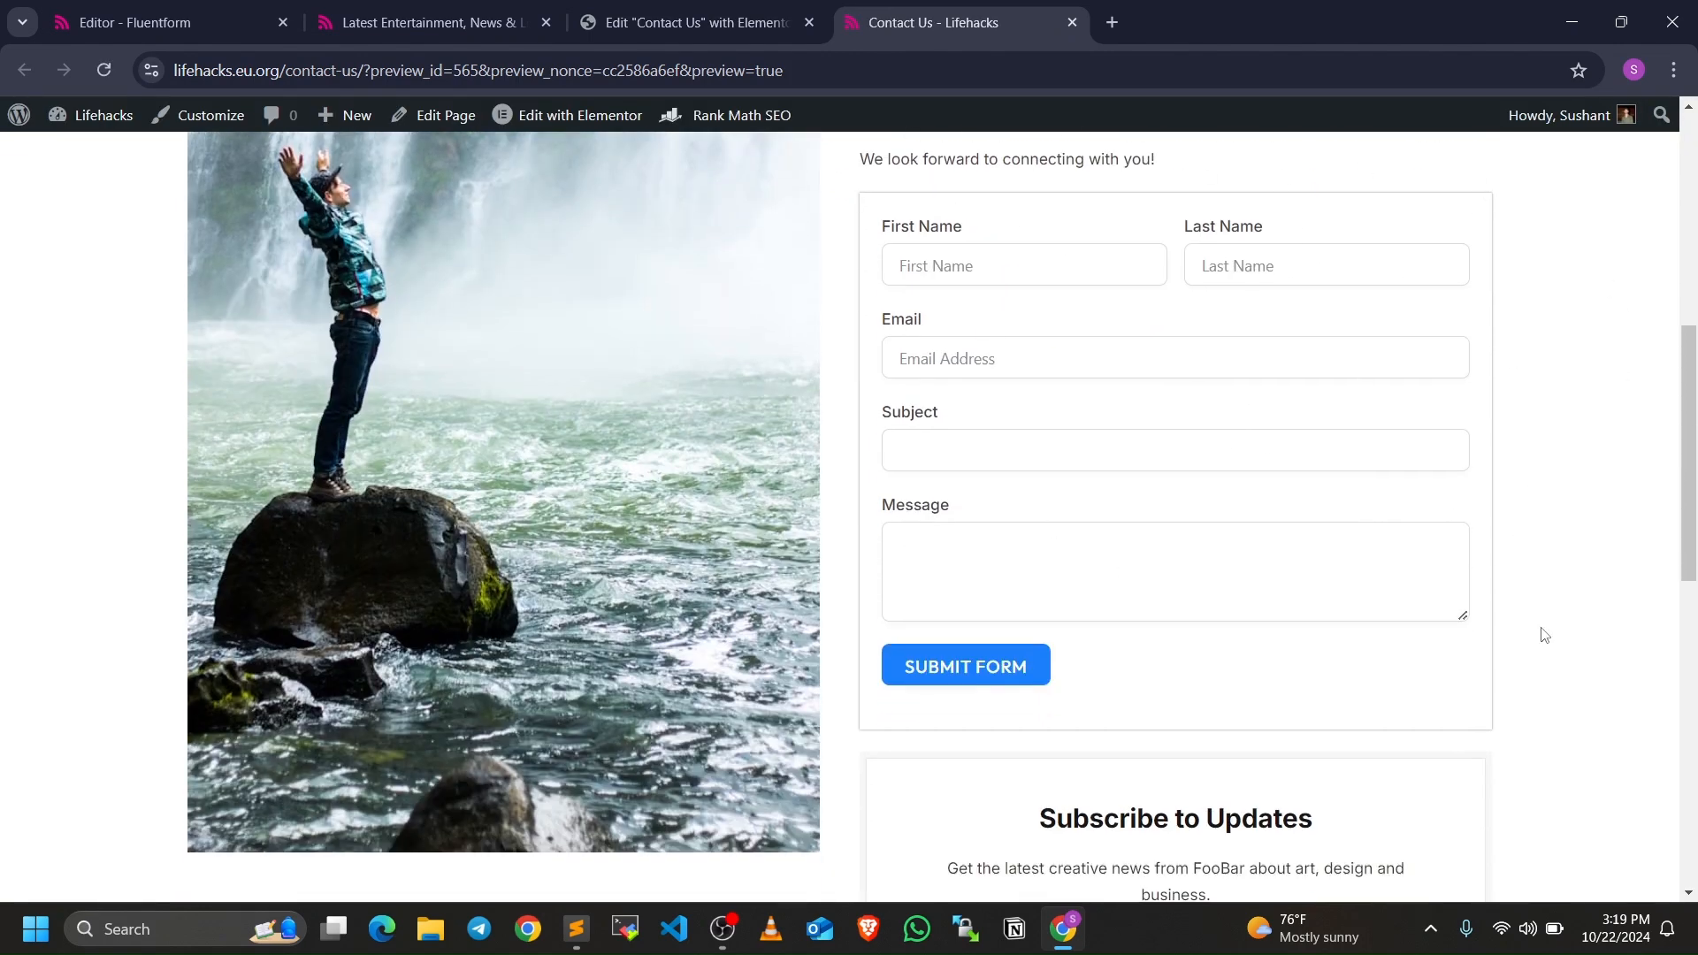